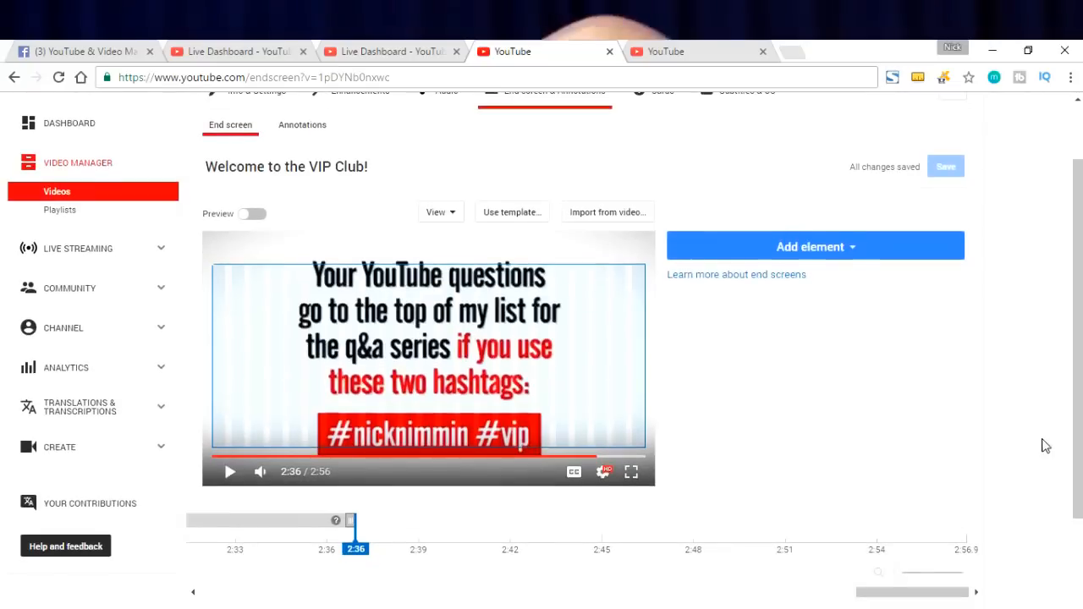
# - Play a short stretch of the video's end-screen segment from 2:36 and pause it
pyautogui.scroll(2, 1061, 398)
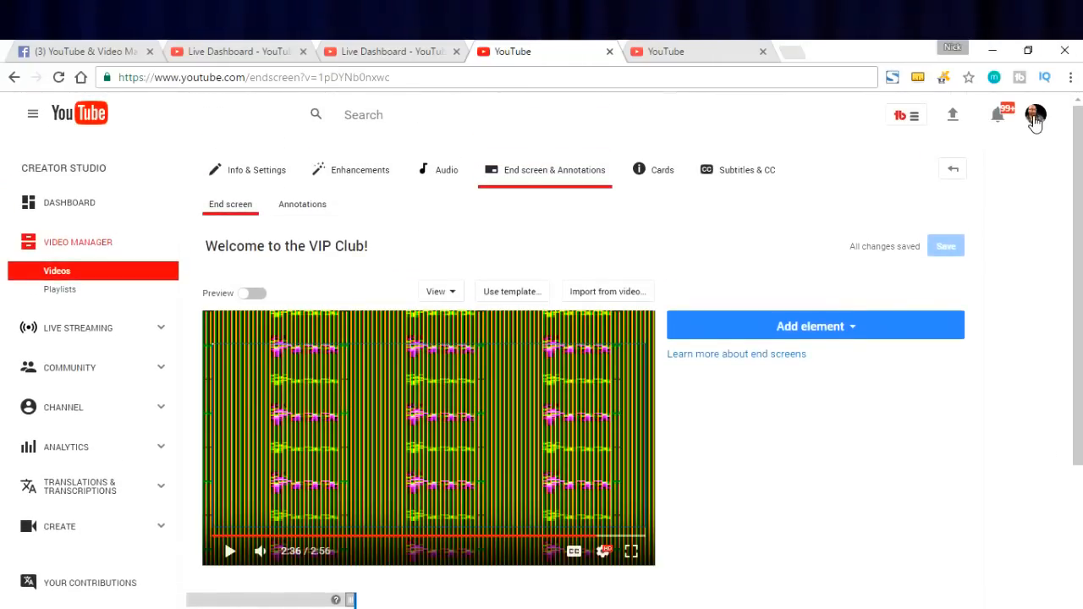
pyautogui.click(229, 551)
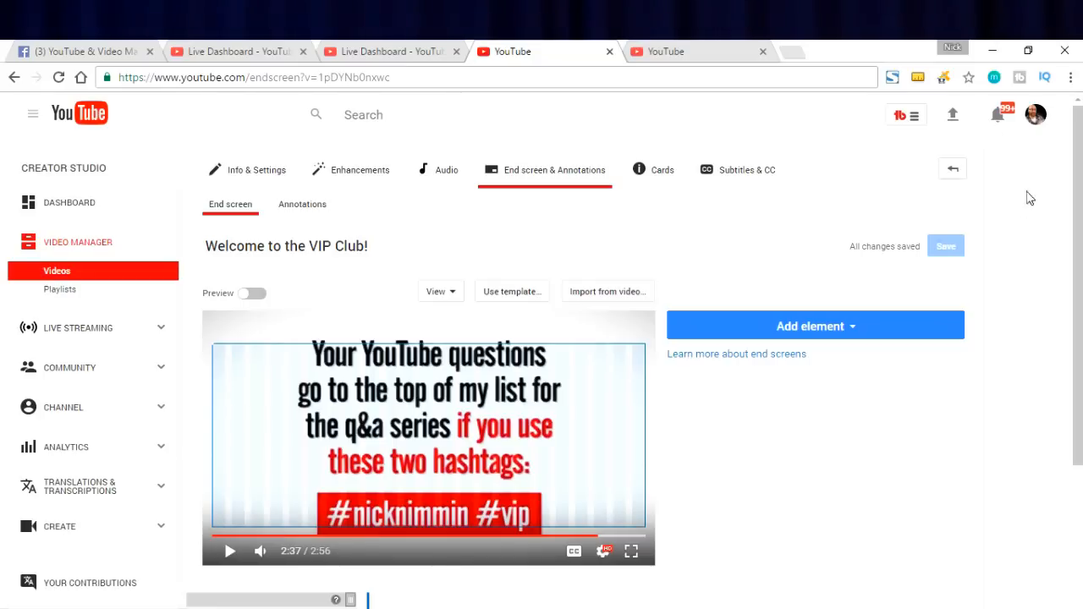
pyautogui.click(542, 176)
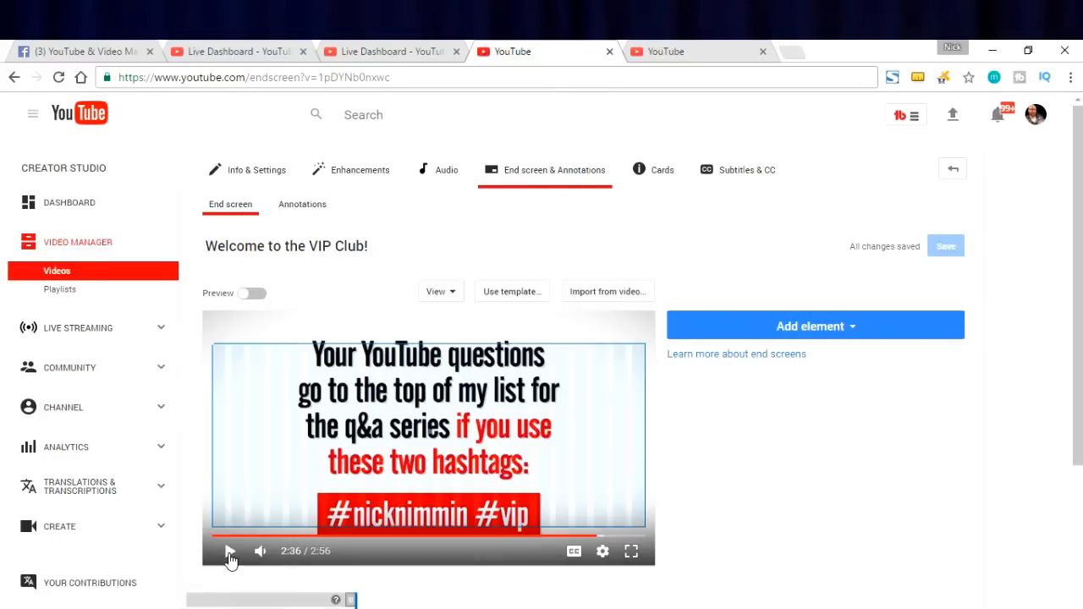
pyautogui.click(230, 552)
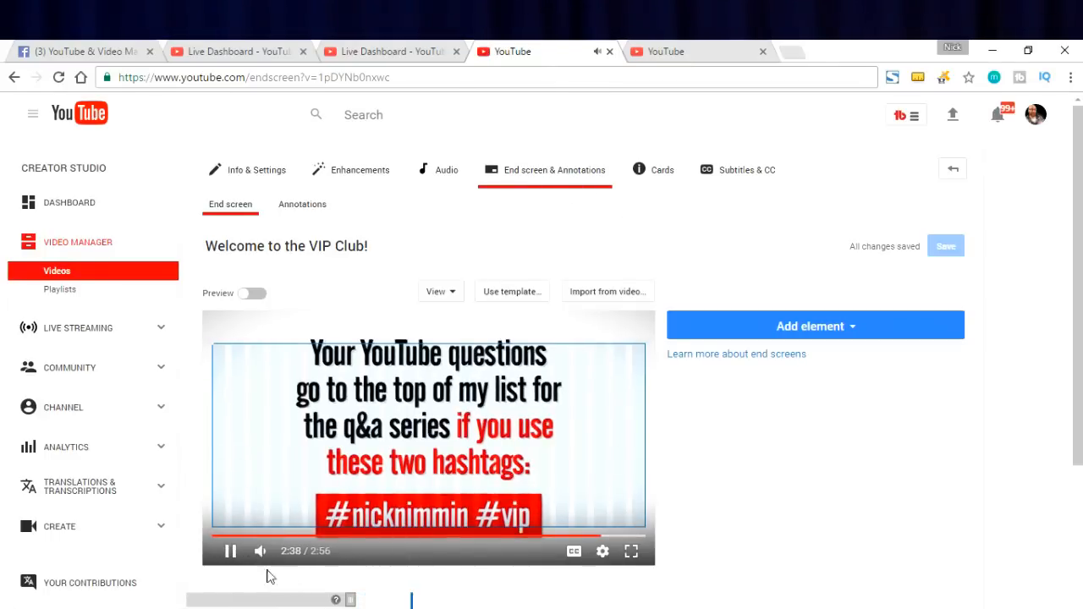
pyautogui.click(230, 551)
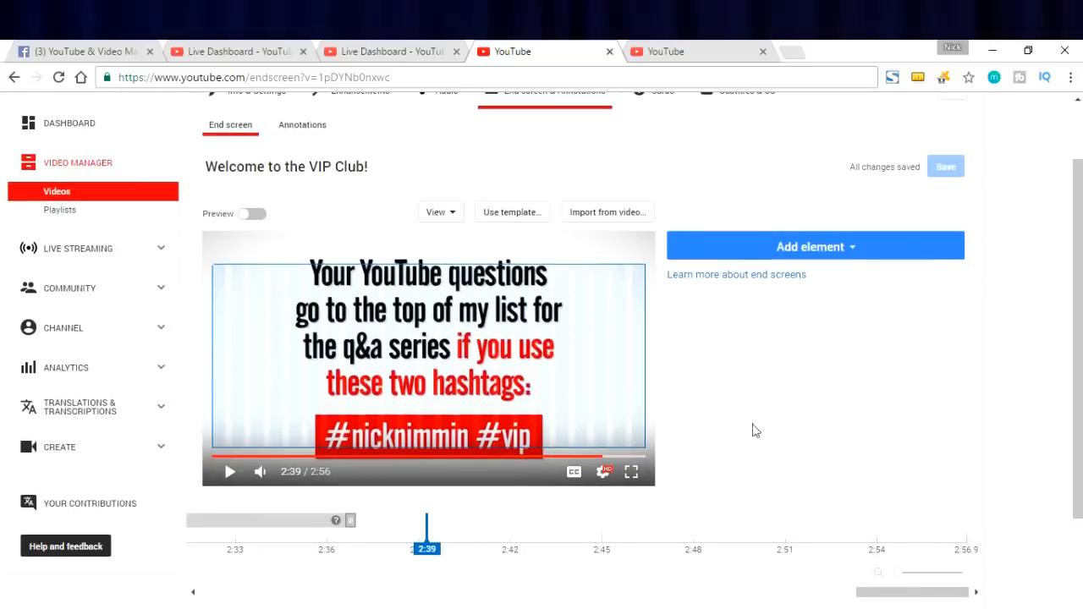
# - Apply the "2 Videos | 1 Subscribe" end screen template with two videos stacked on the left and the subscribe circle on the right
pyautogui.scroll(-2, 769, 500)
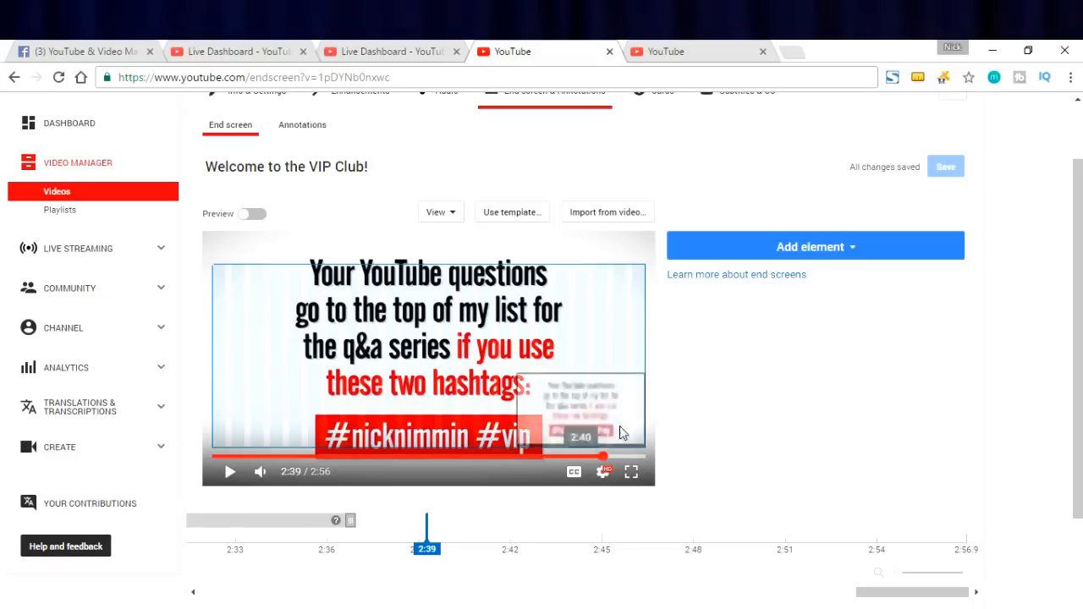
pyautogui.click(511, 214)
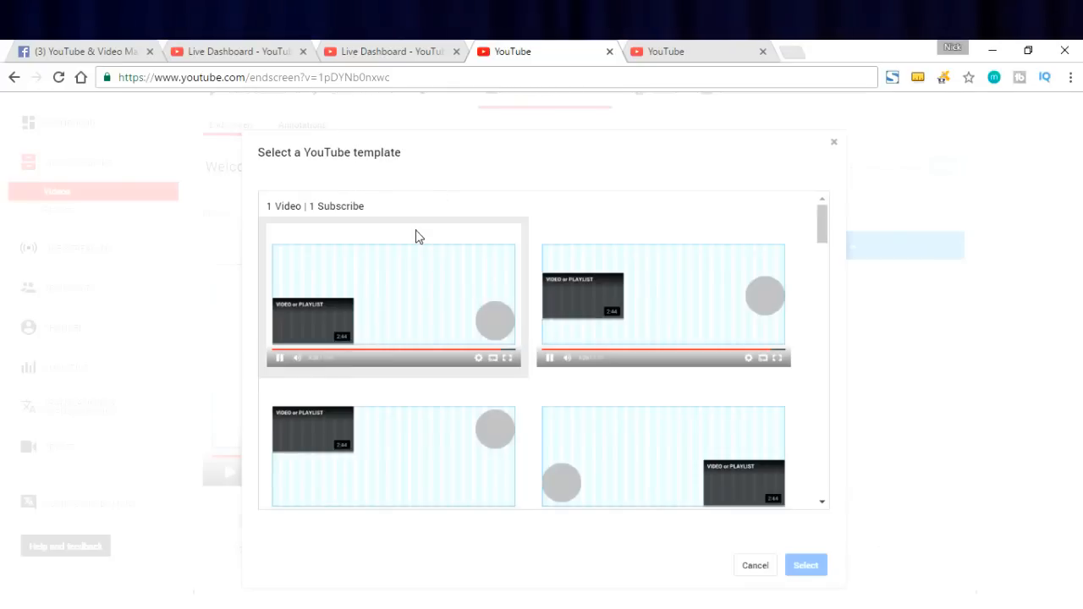
pyautogui.scroll(-2, 652, 341)
pyautogui.scroll(-3, 653, 339)
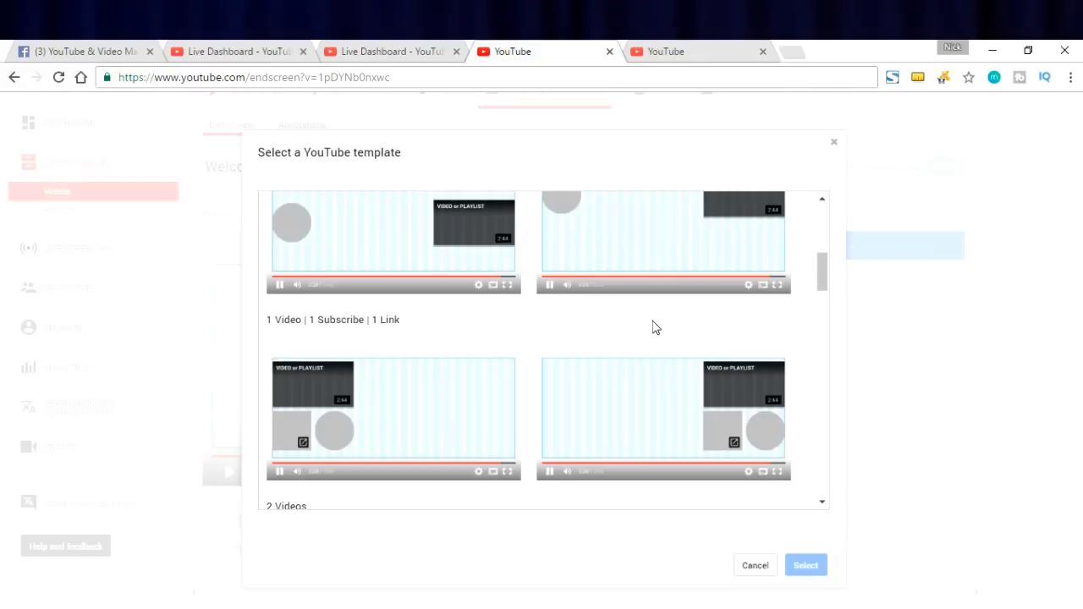
pyautogui.scroll(-4, 535, 363)
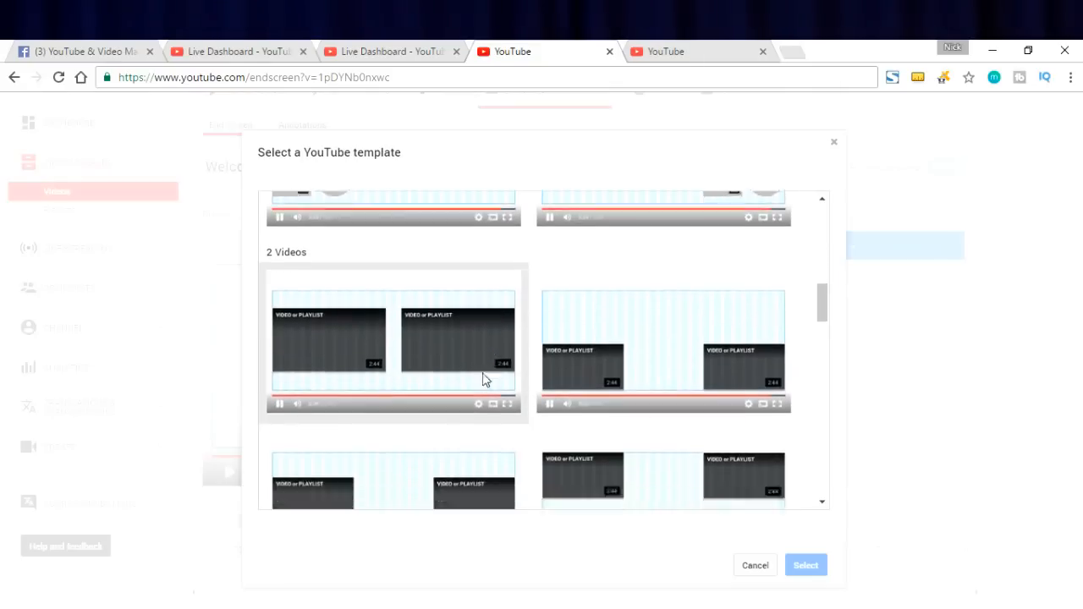
pyautogui.scroll(-4, 482, 384)
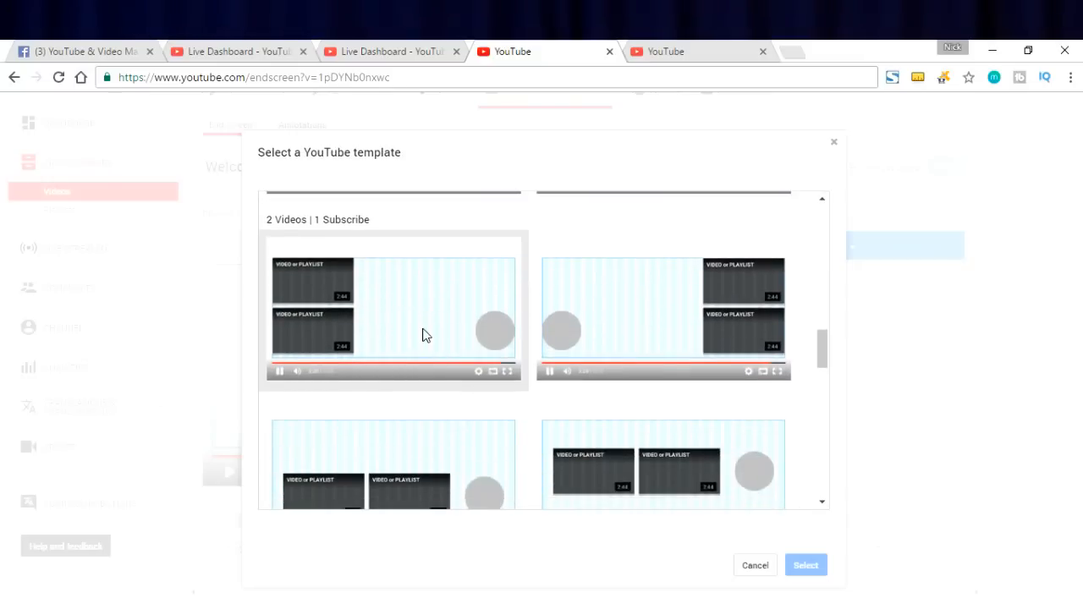
pyautogui.scroll(-3, 635, 373)
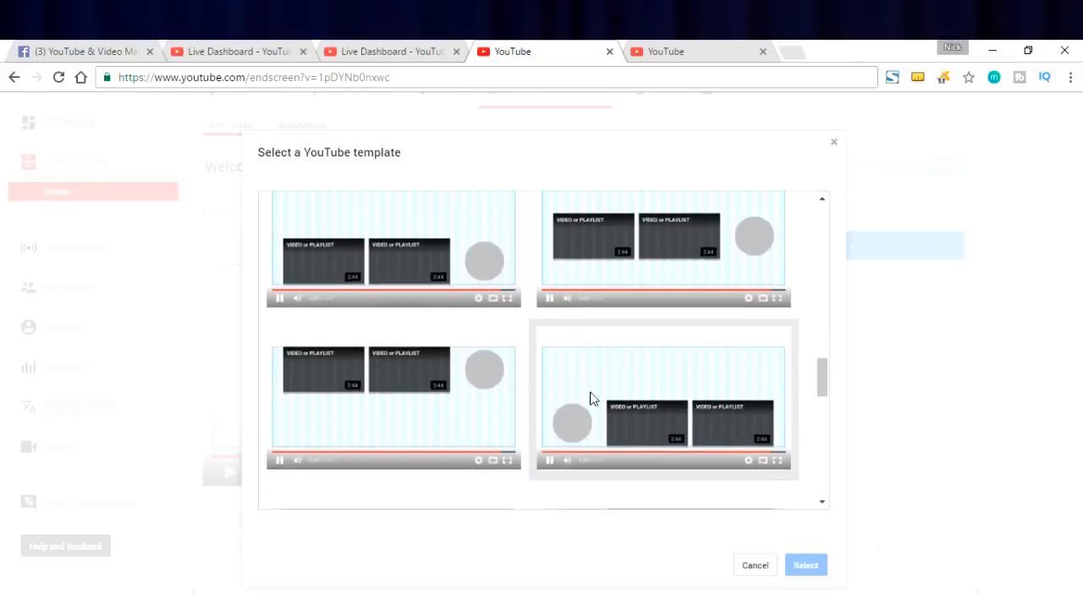
pyautogui.scroll(4, 567, 393)
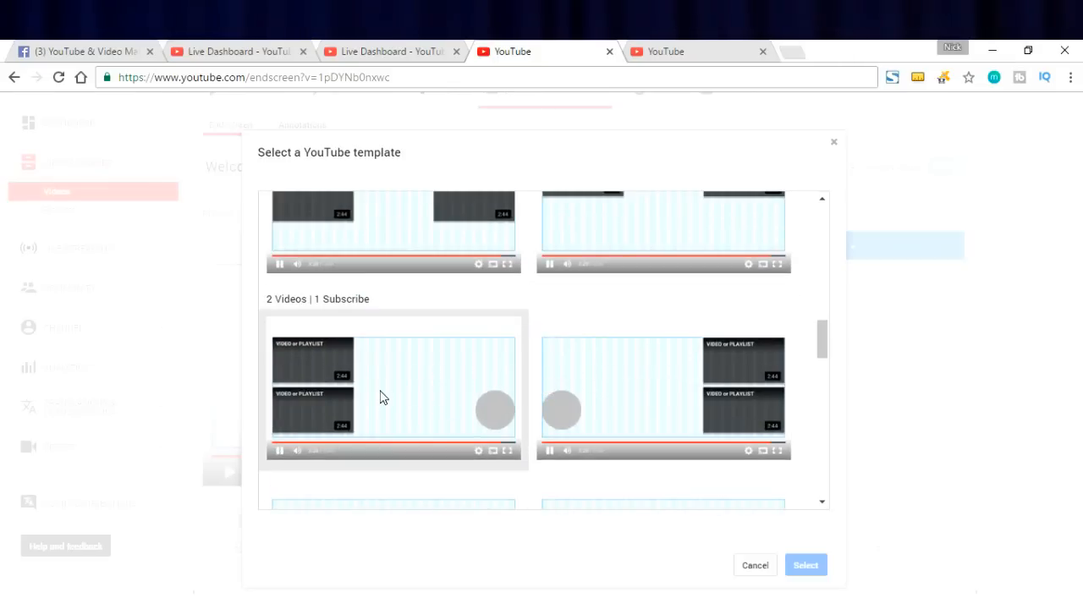
pyautogui.scroll(-8, 449, 382)
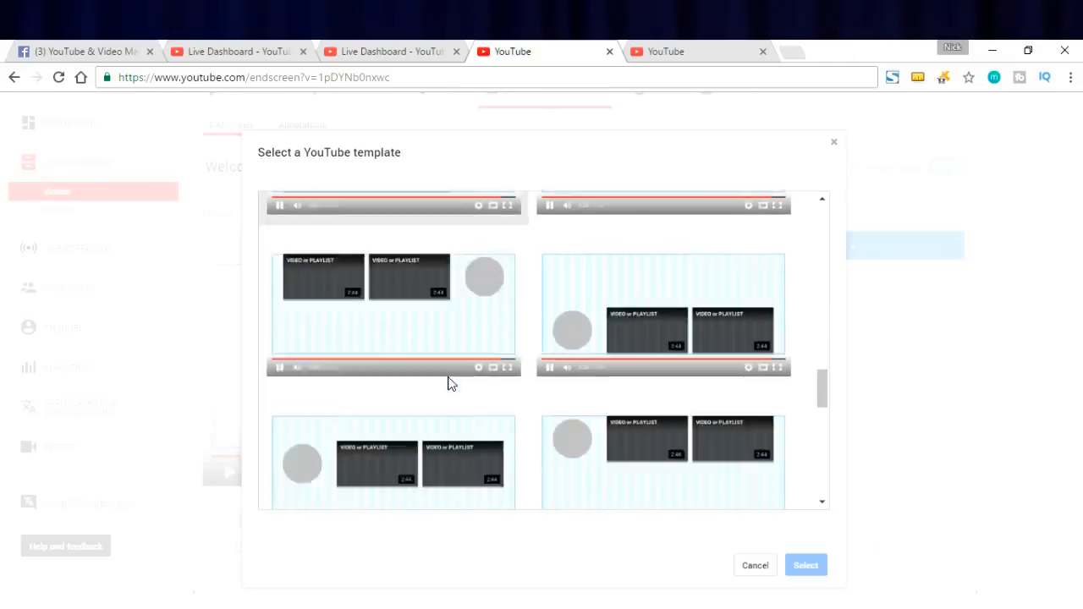
pyautogui.scroll(10, 406, 365)
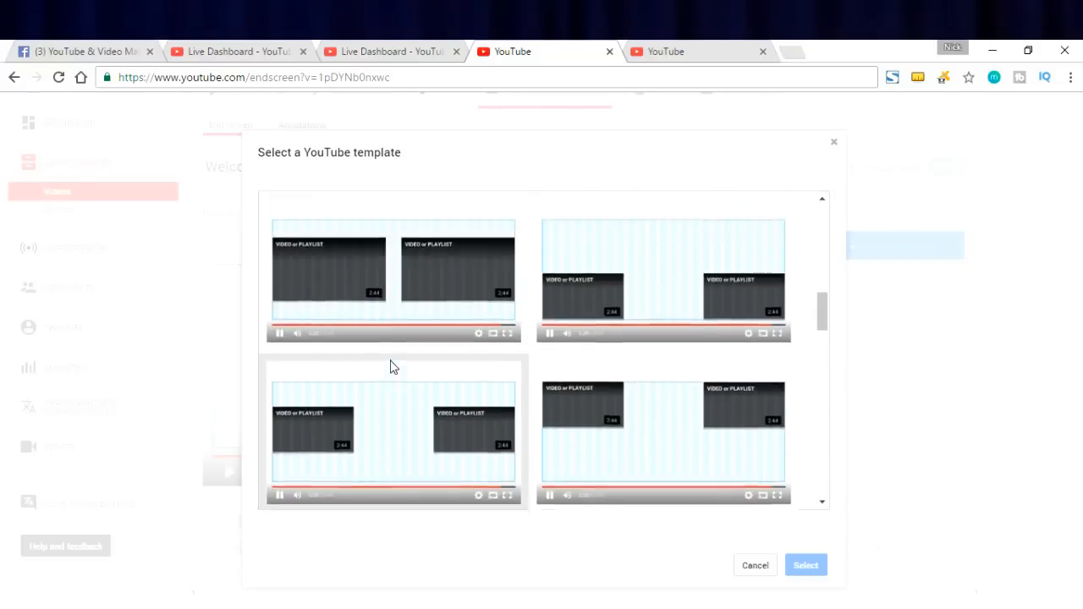
pyautogui.scroll(-3, 407, 363)
pyautogui.scroll(2, 411, 367)
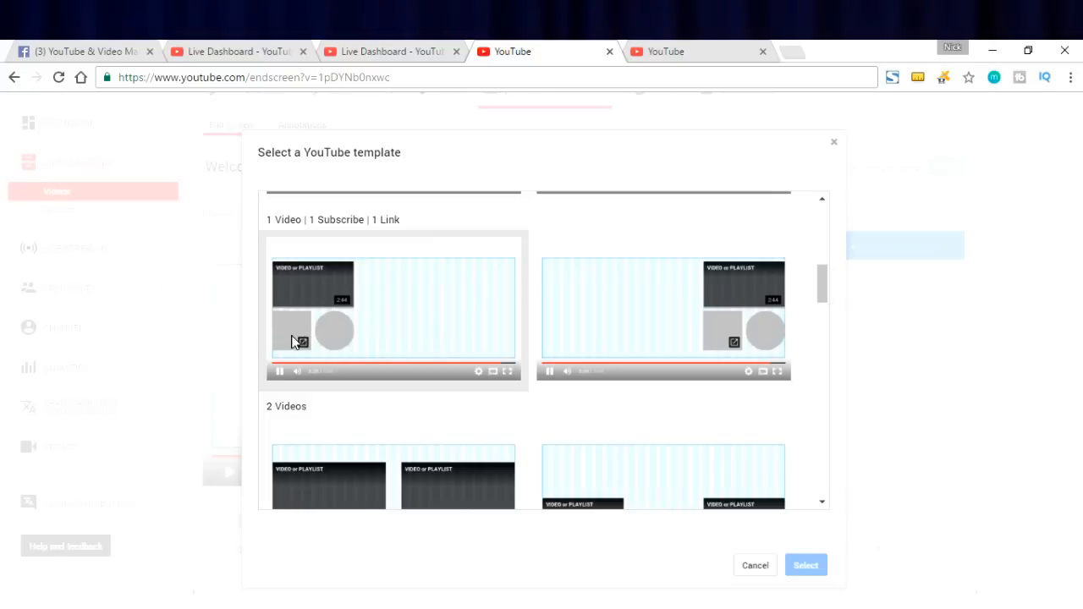
pyautogui.scroll(-5, 288, 321)
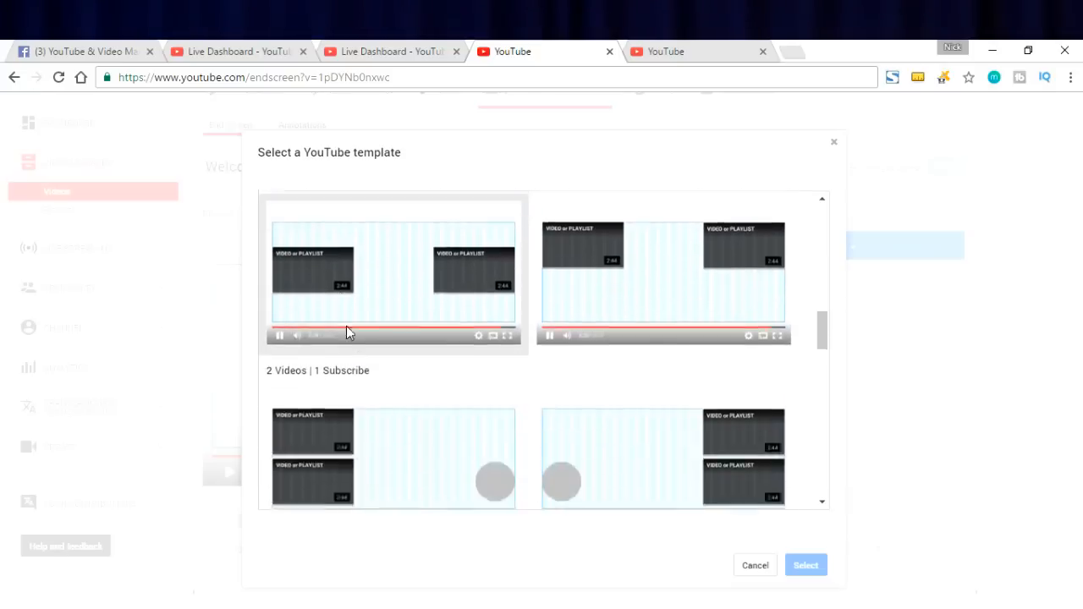
pyautogui.click(370, 316)
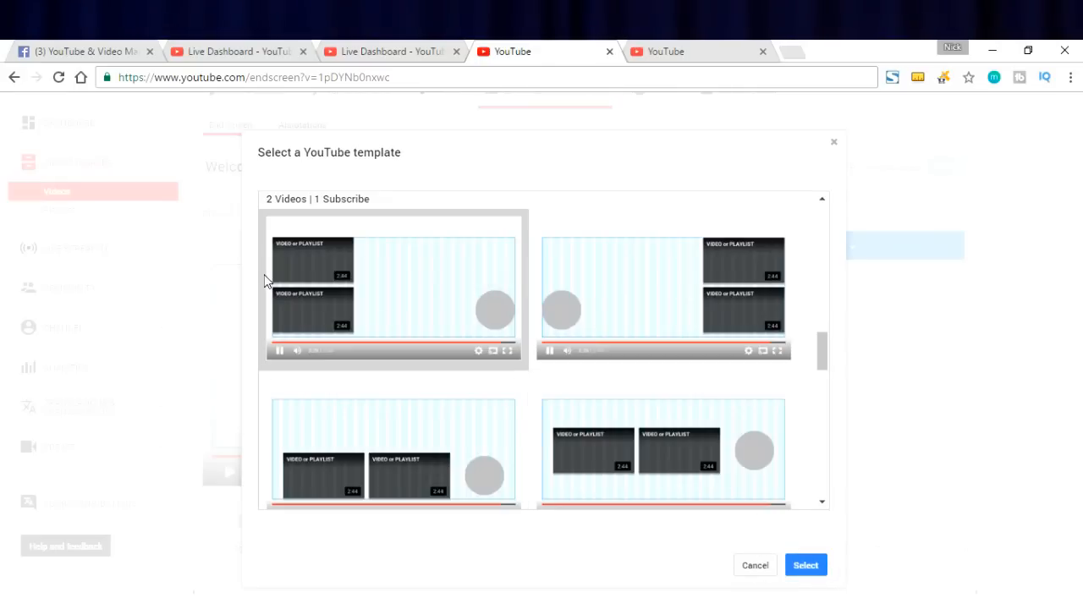
pyautogui.click(809, 569)
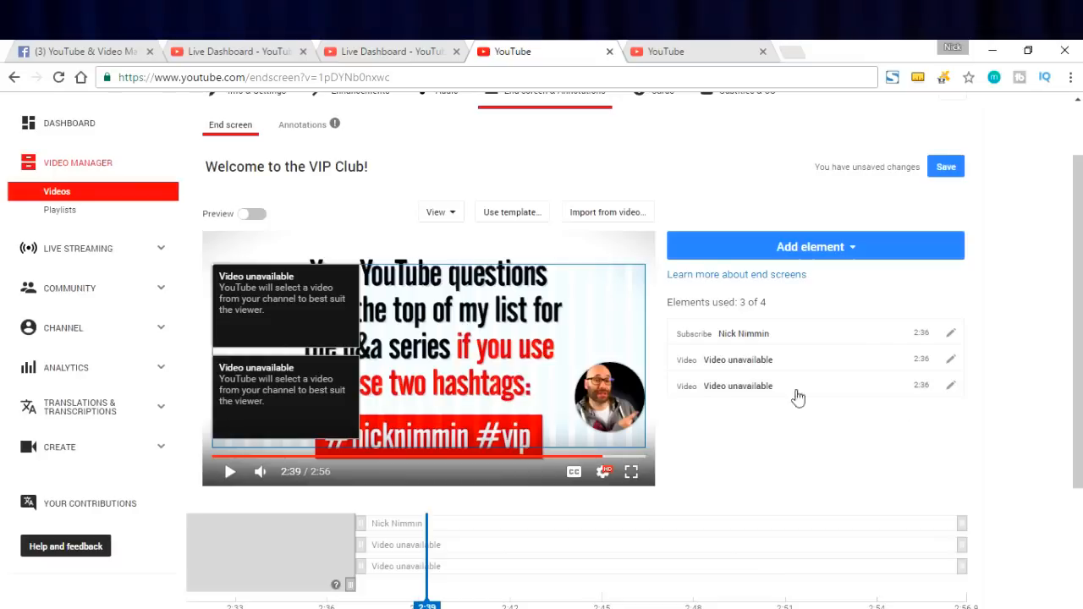
# - Set the upper video element of the end screen to "Best for viewer" and save the element
pyautogui.scroll(-1, 967, 428)
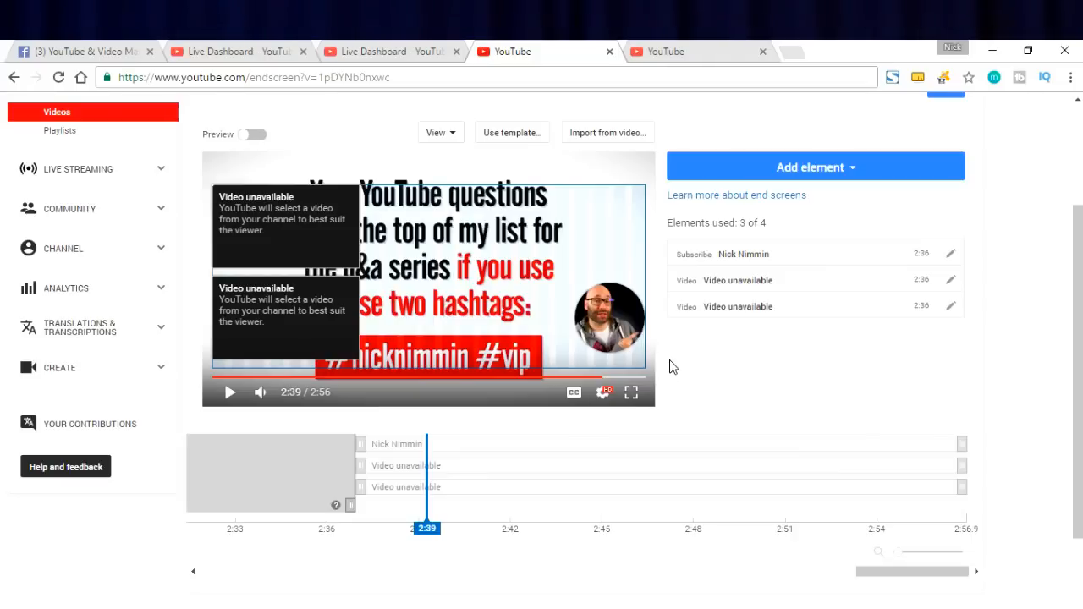
pyautogui.click(294, 228)
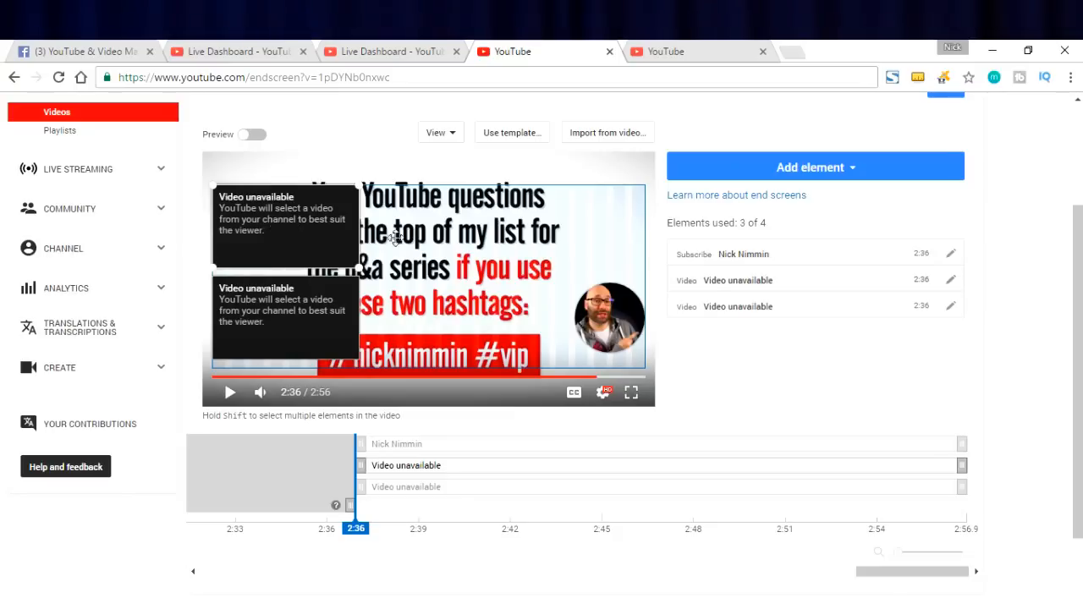
pyautogui.click(947, 281)
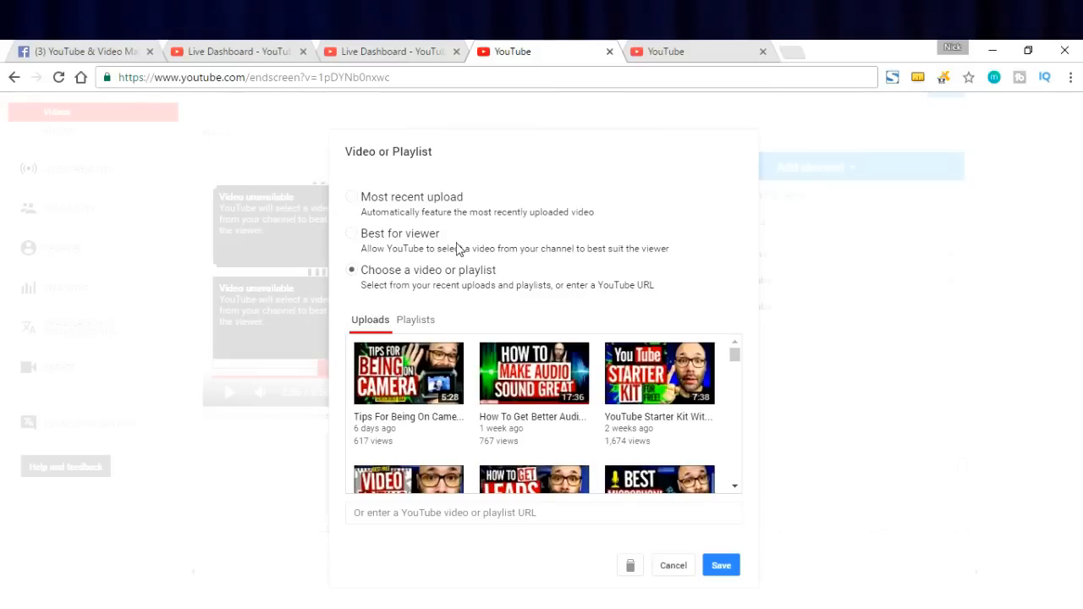
pyautogui.click(409, 241)
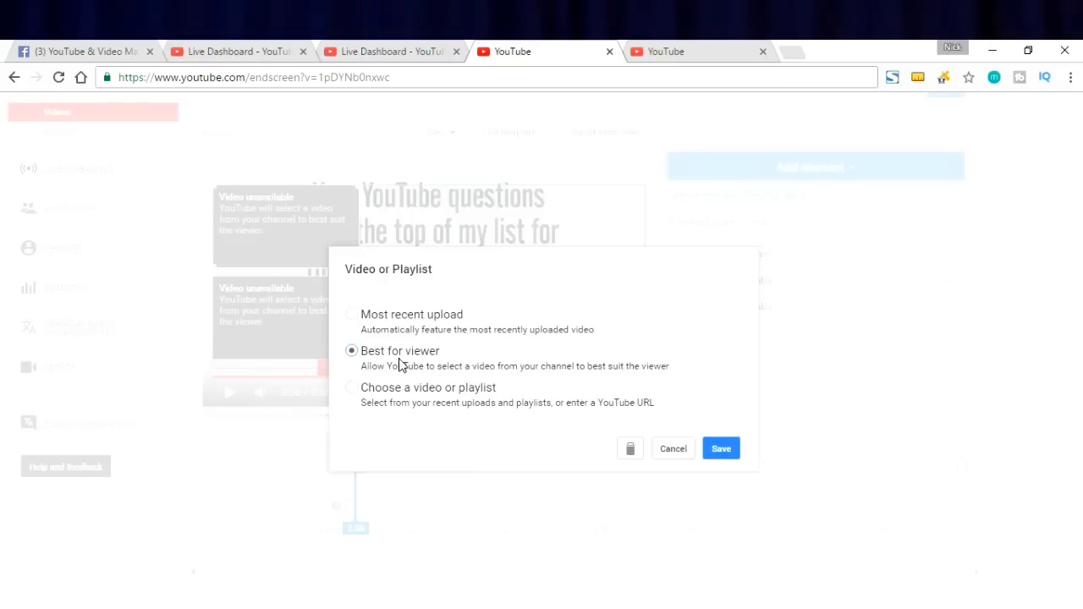
pyautogui.click(427, 49)
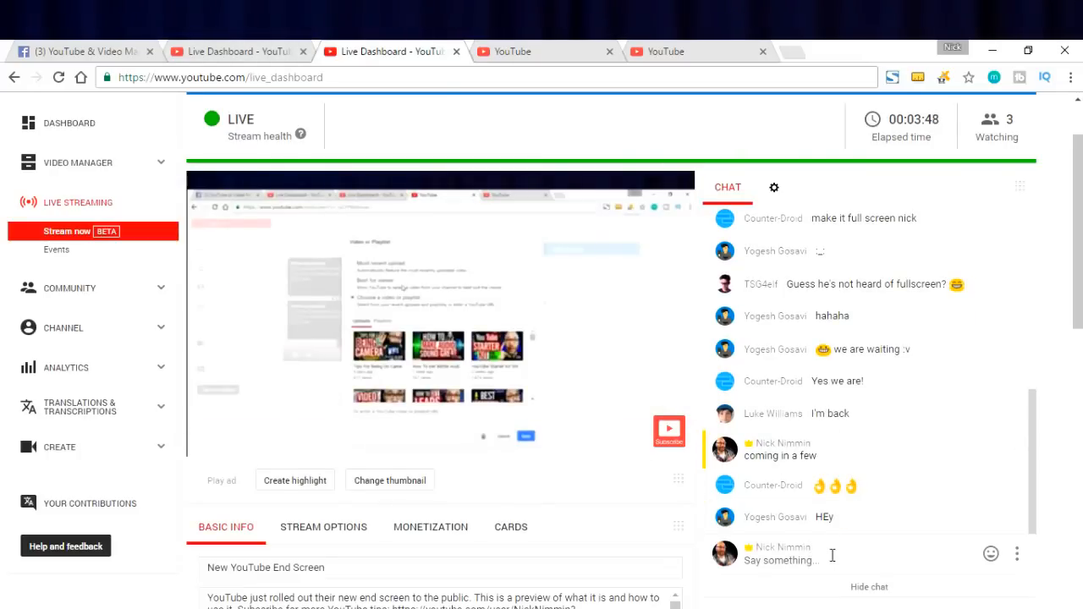
pyautogui.click(522, 51)
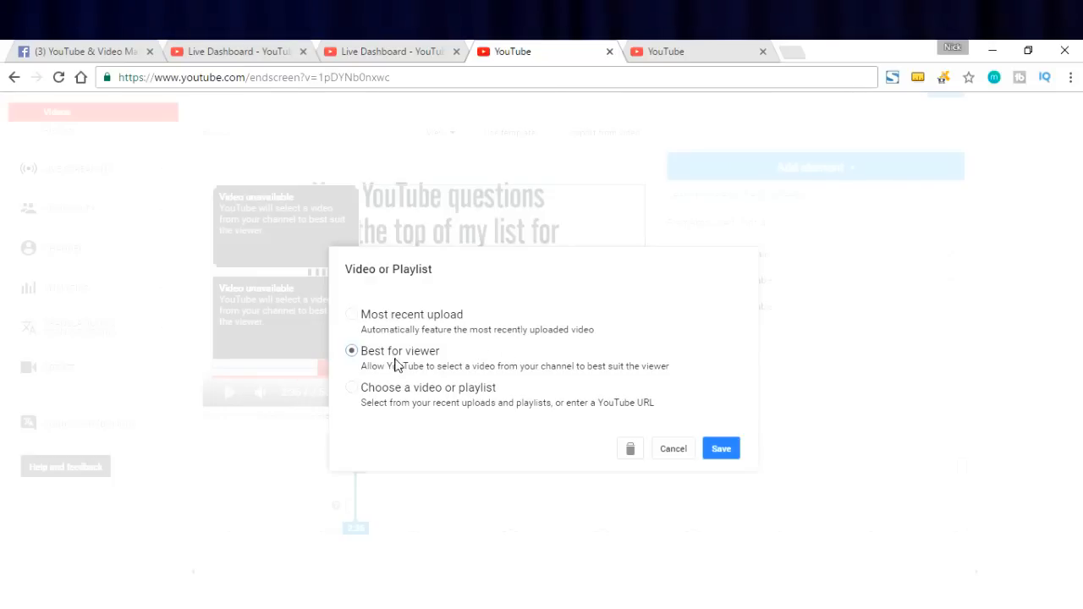
pyautogui.click(723, 450)
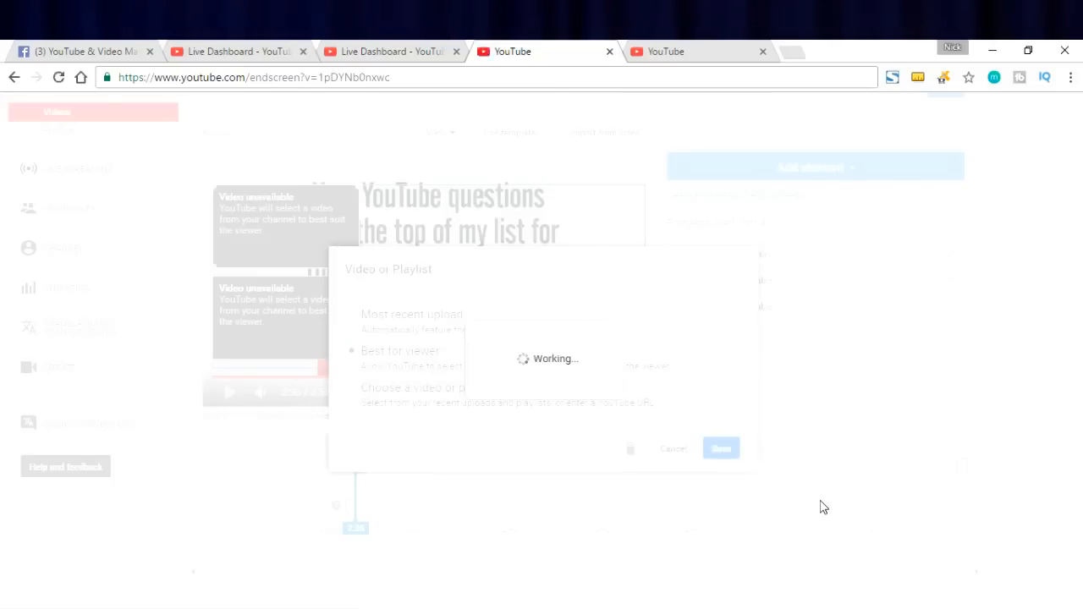
# - Assign the upload "Best Microphone For YouTube Videos" to the lower video element and save the element
pyautogui.click(305, 323)
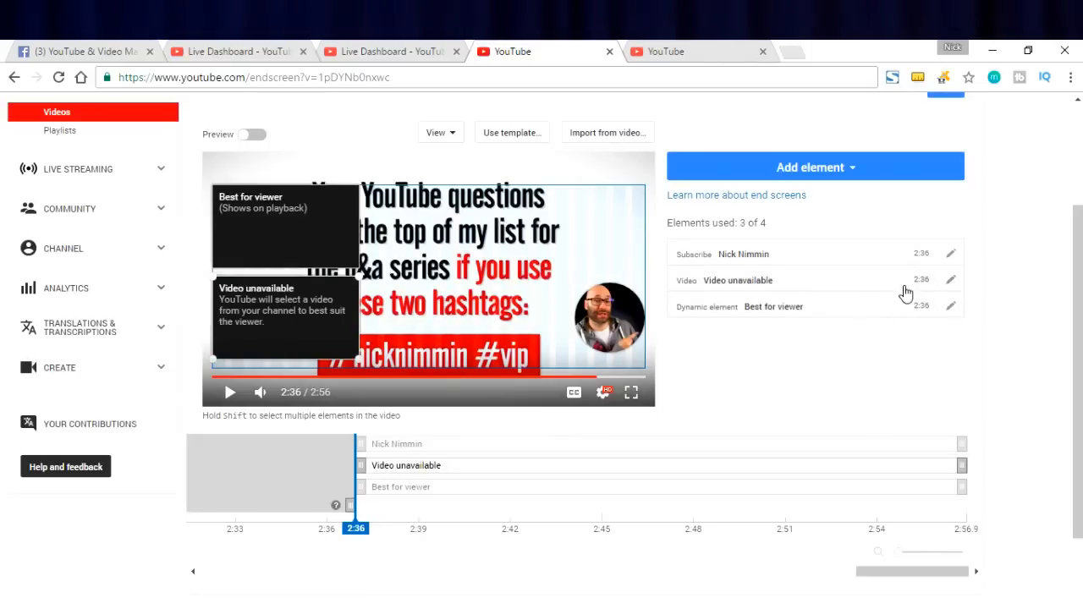
pyautogui.click(952, 281)
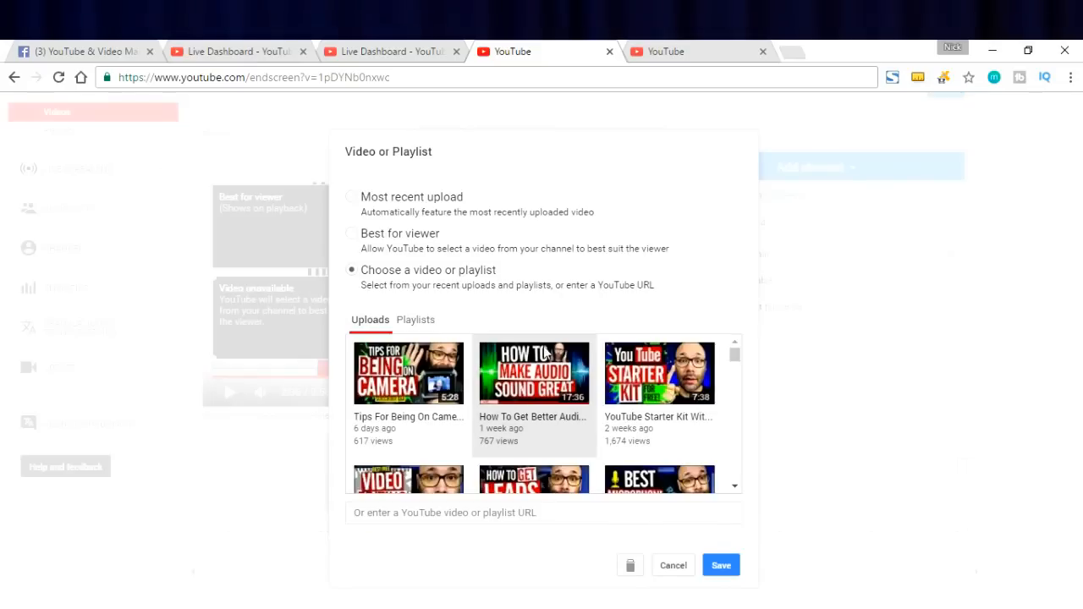
pyautogui.scroll(-1, 554, 372)
pyautogui.scroll(1, 652, 421)
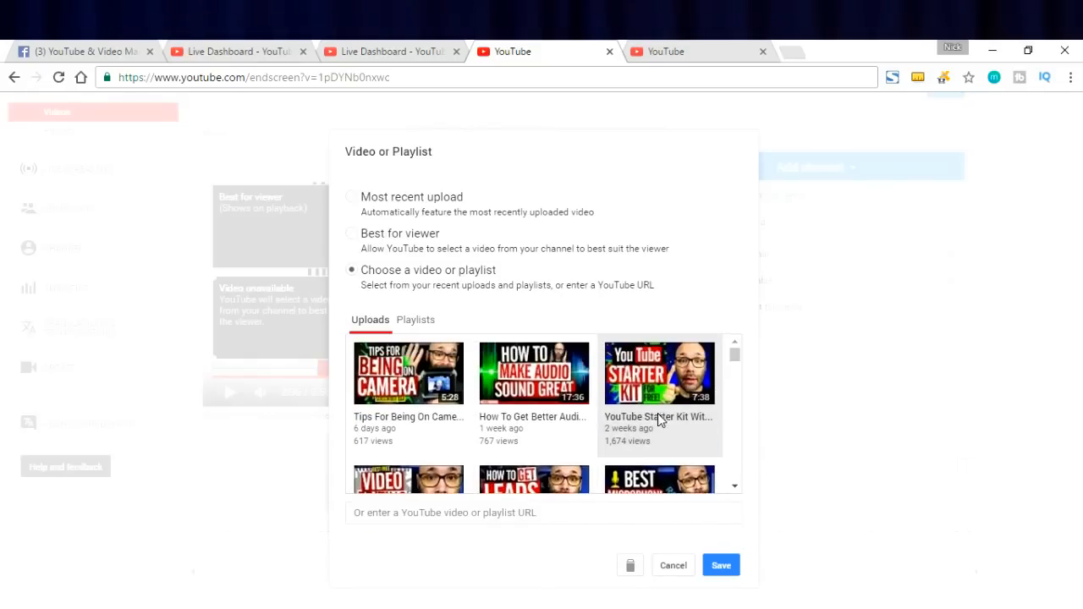
pyautogui.scroll(-1, 658, 391)
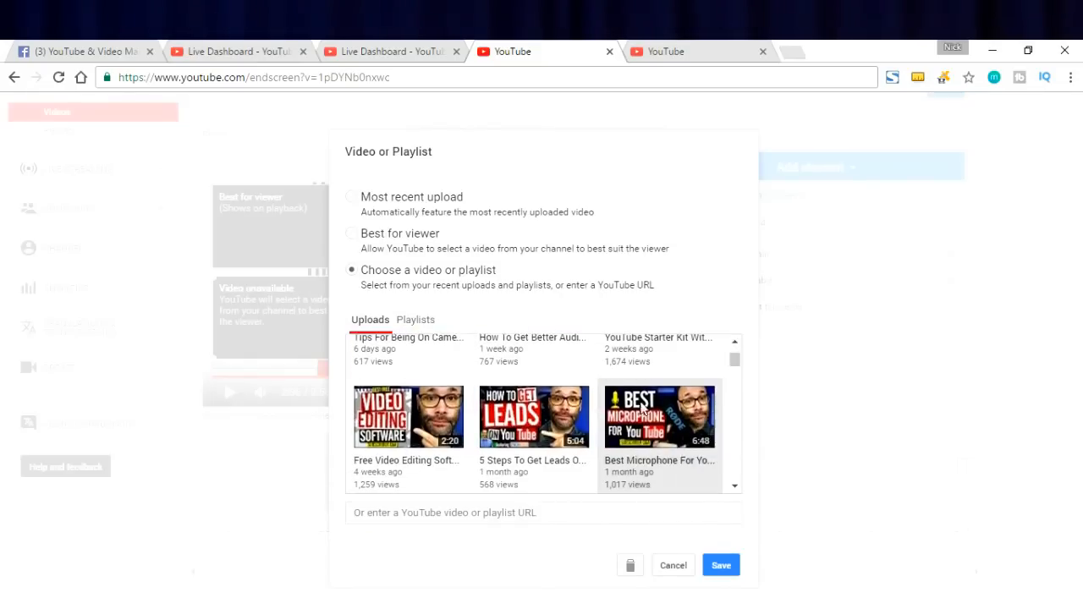
pyautogui.scroll(1, 650, 417)
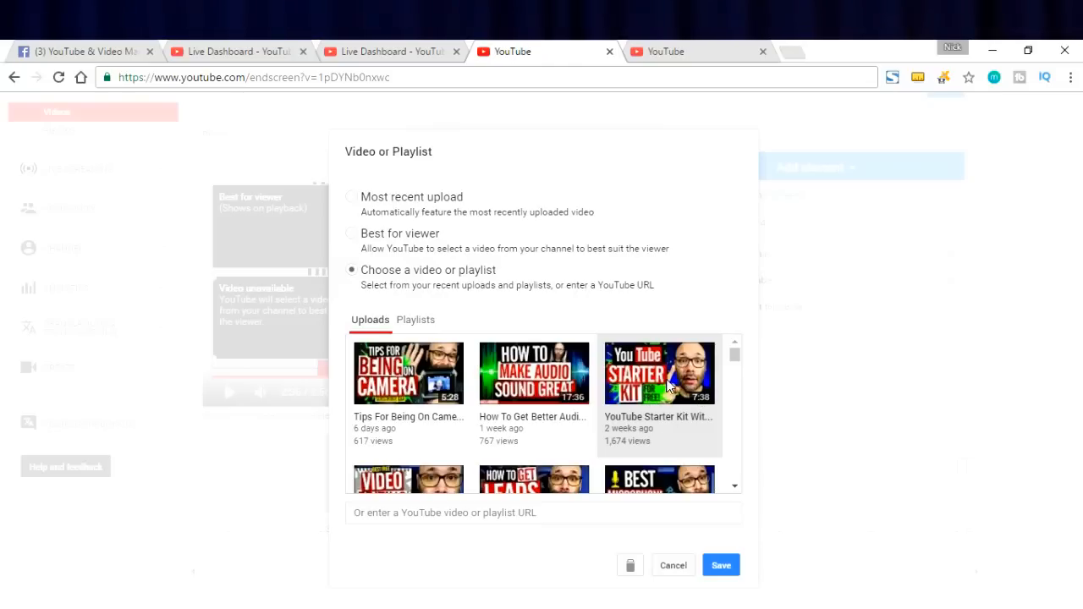
pyautogui.scroll(-1, 670, 377)
pyautogui.scroll(1, 667, 380)
pyautogui.scroll(-1, 634, 436)
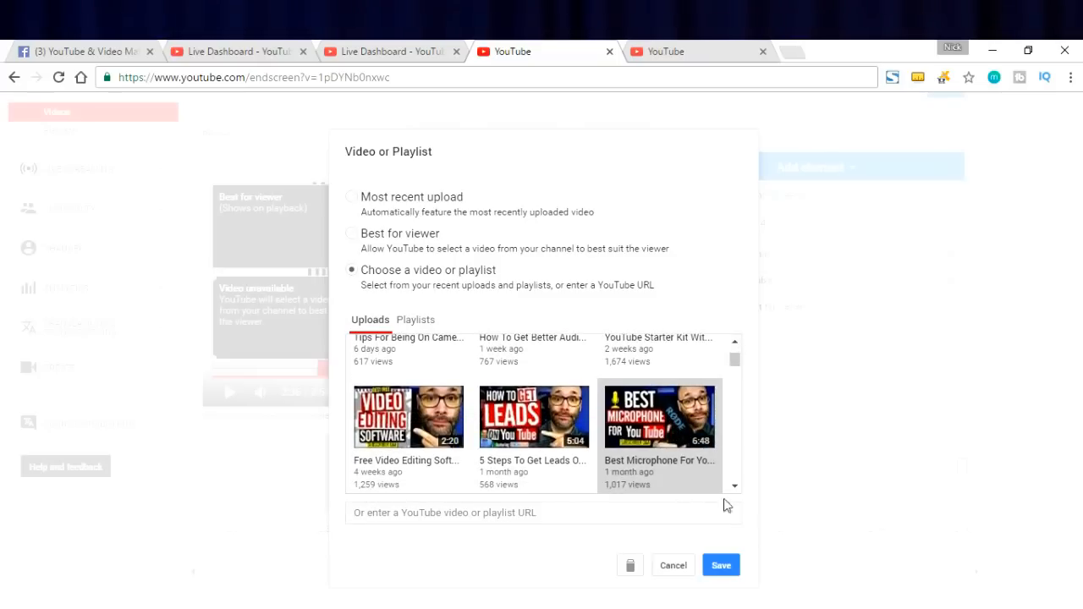
pyautogui.click(710, 570)
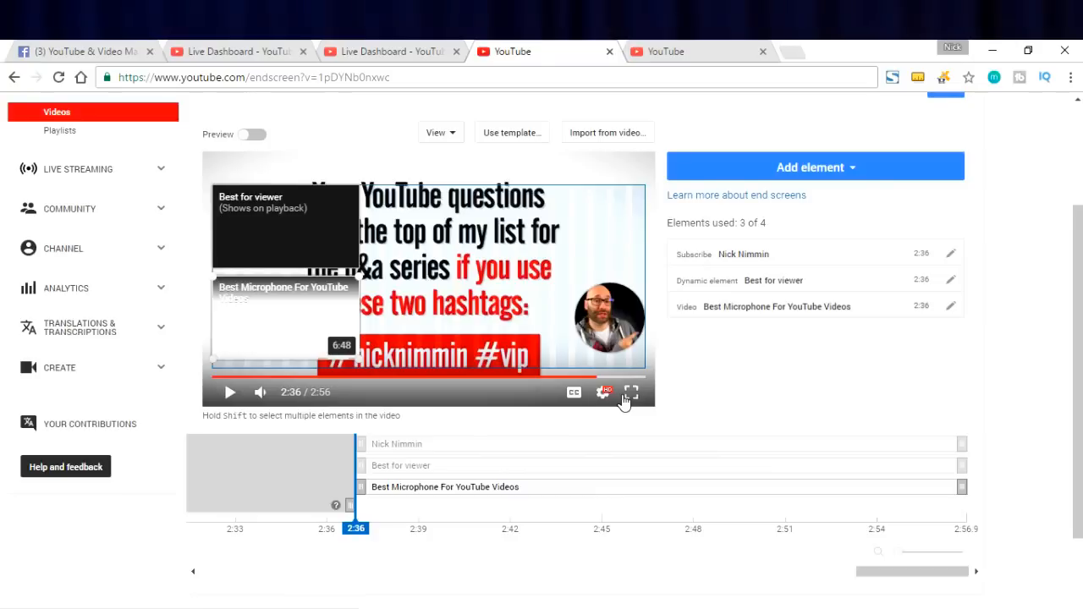
# - Delay the start of the "Best Microphone For YouTube Videos" element to 2:41 on the timeline and select the "Best for viewer" element
pyautogui.scroll(-1, 615, 384)
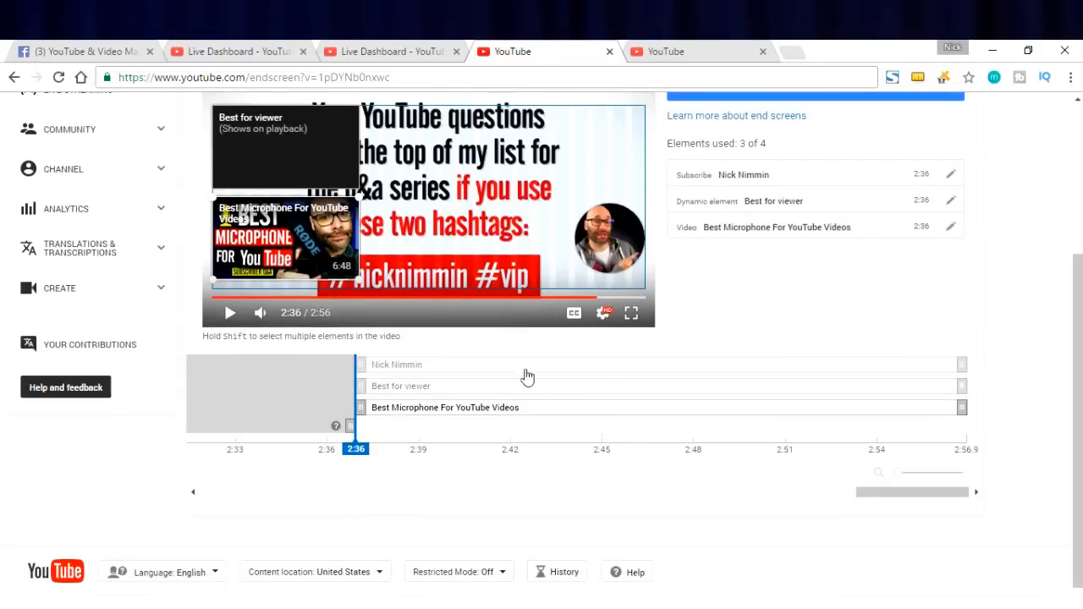
pyautogui.scroll(1, 421, 427)
pyautogui.scroll(-1, 520, 383)
pyautogui.scroll(-1, 520, 383)
pyautogui.moveTo(361, 411); pyautogui.dragTo(488, 420)
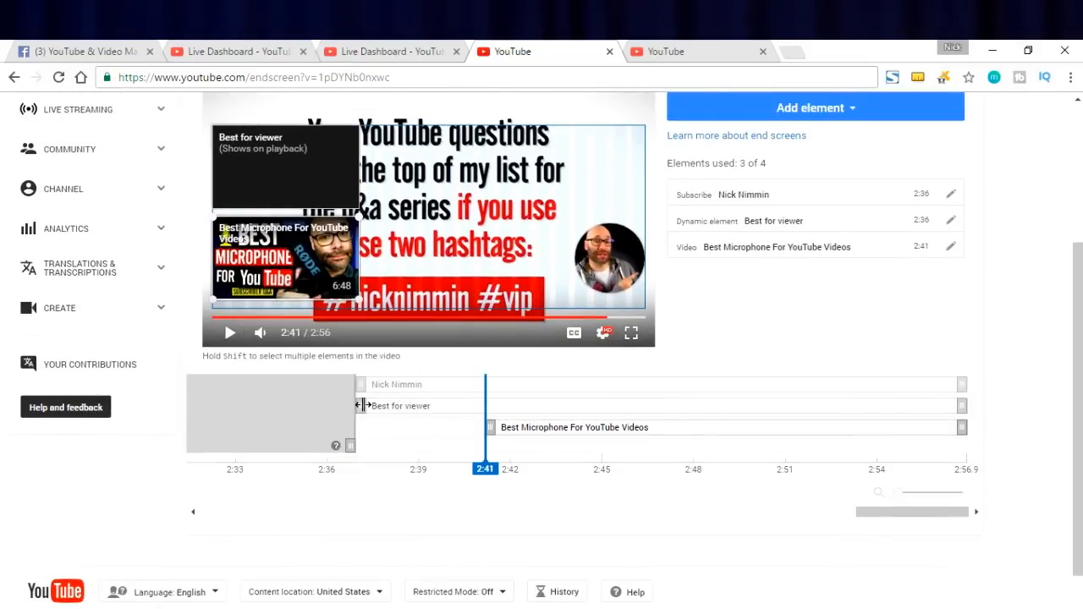
pyautogui.moveTo(359, 407)
pyautogui.mouseDown()
pyautogui.moveTo(407, 407)
pyautogui.moveTo(355, 408)
pyautogui.mouseUp()
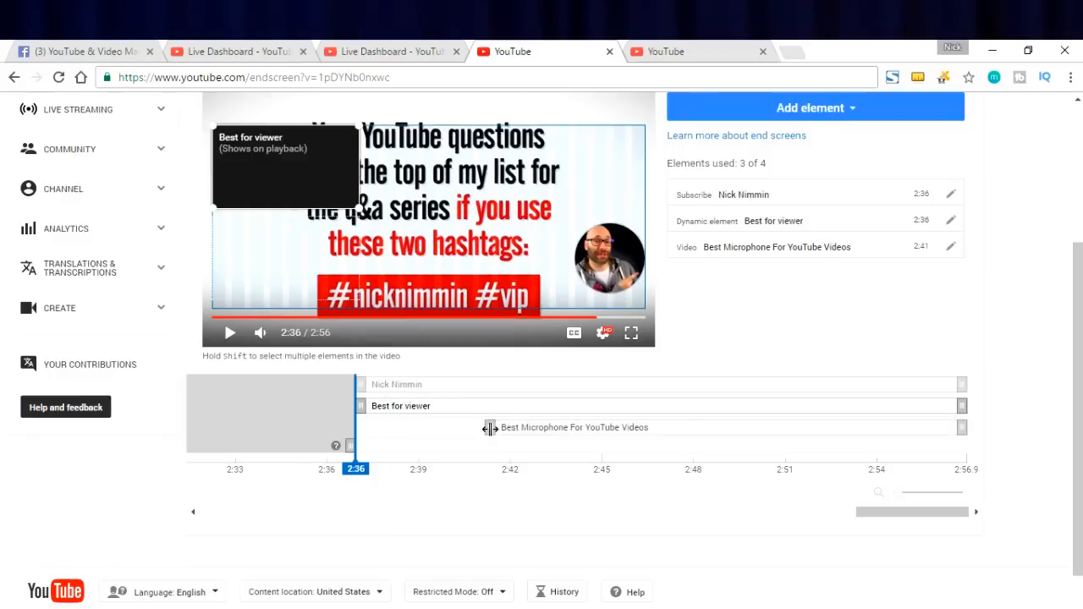
# - Move the start of the "Best Microphone For YouTube Videos" element back to 2:36 on the end screen timeline
pyautogui.moveTo(489, 427); pyautogui.dragTo(358, 428)
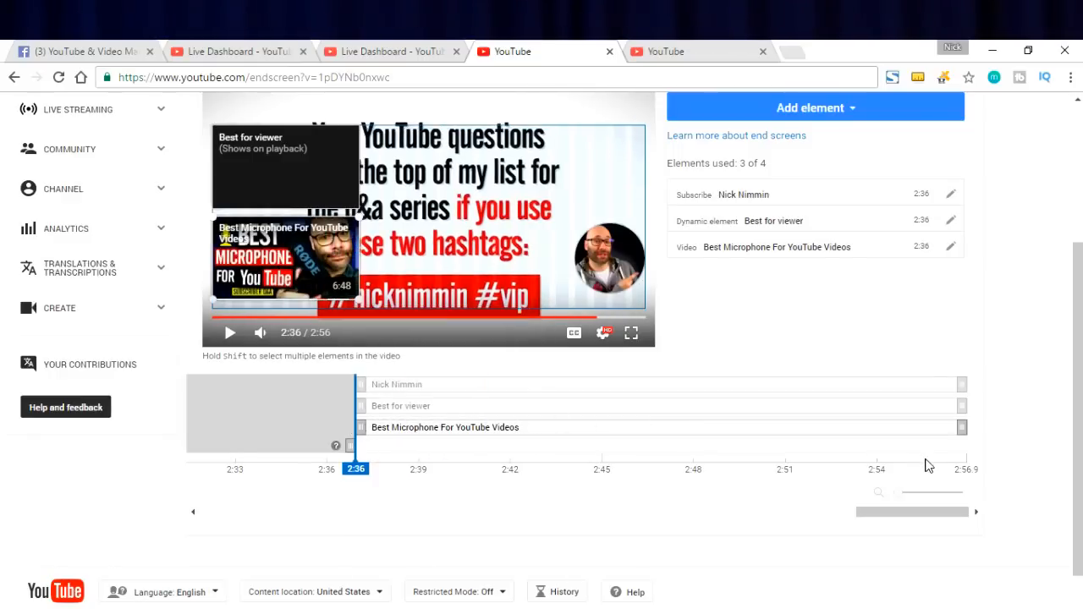
pyautogui.scroll(1, 931, 406)
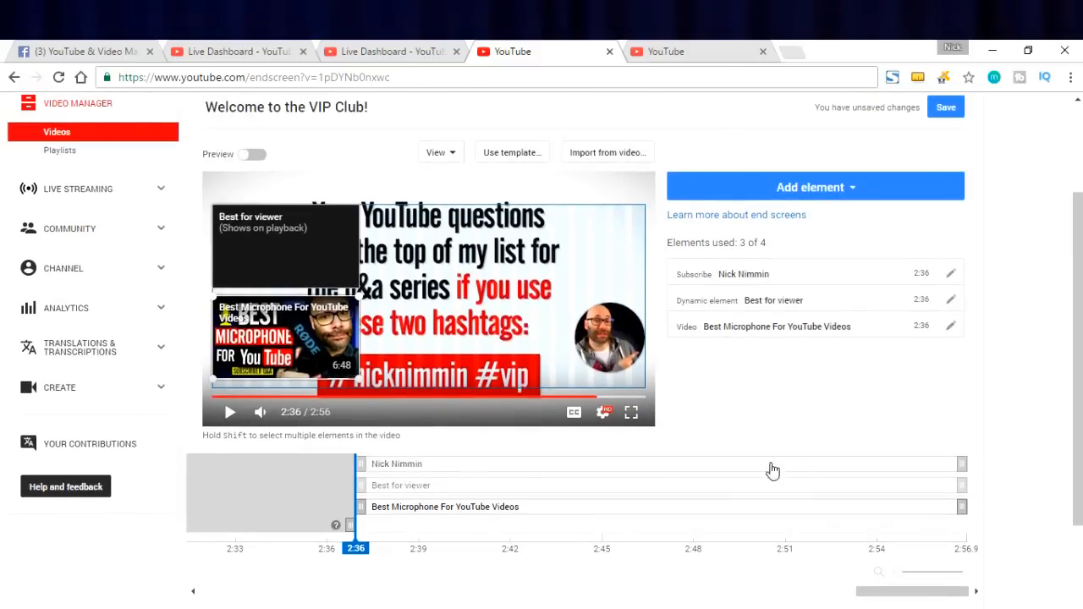
pyautogui.scroll(-1, 954, 382)
pyautogui.scroll(-1, 987, 394)
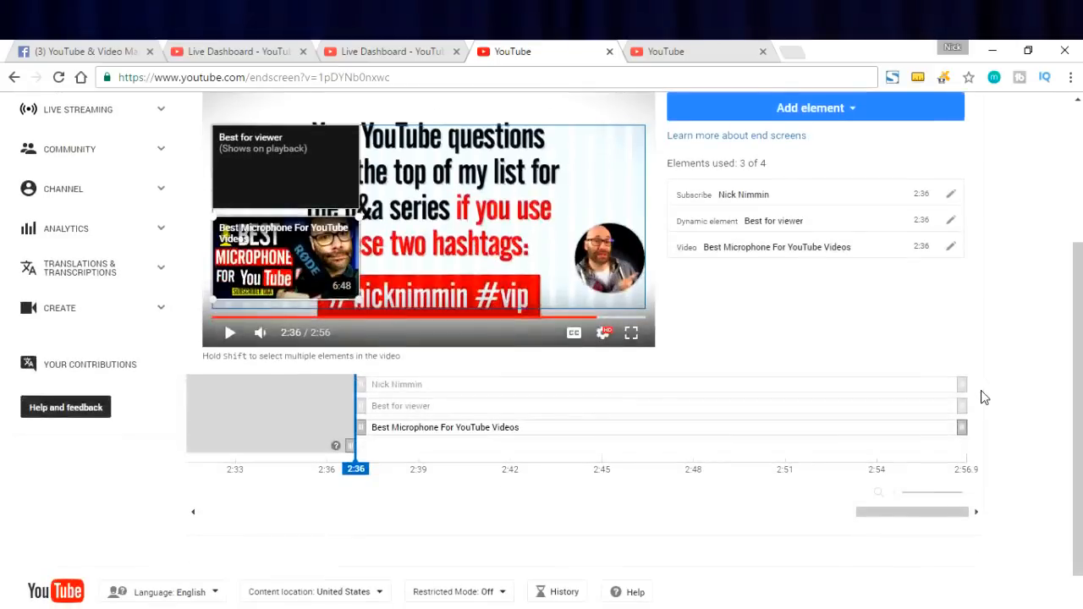
pyautogui.scroll(1, 987, 399)
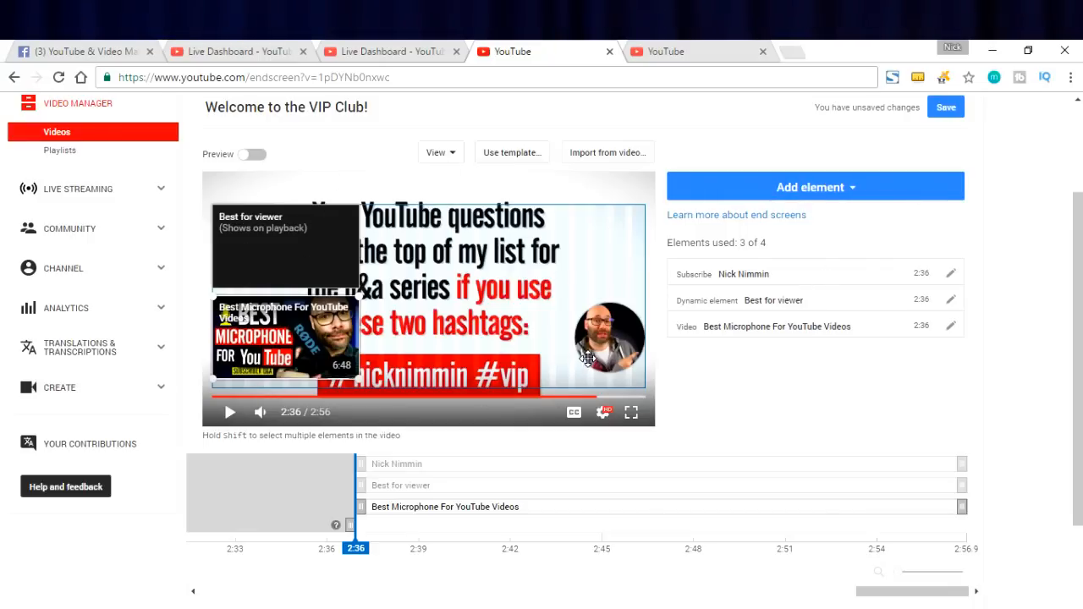
pyautogui.click(819, 193)
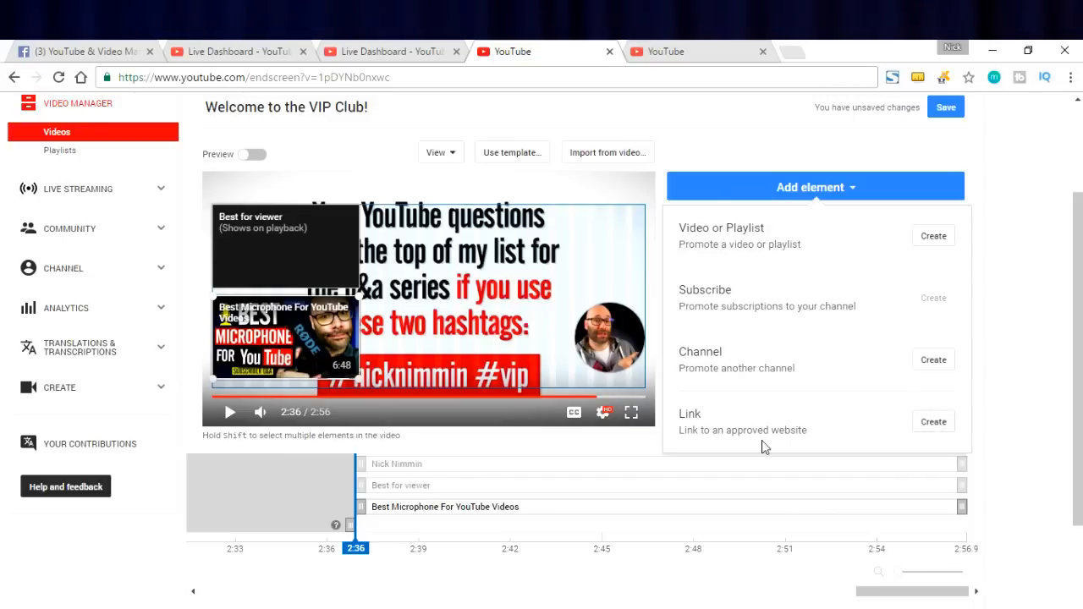
pyautogui.click(932, 425)
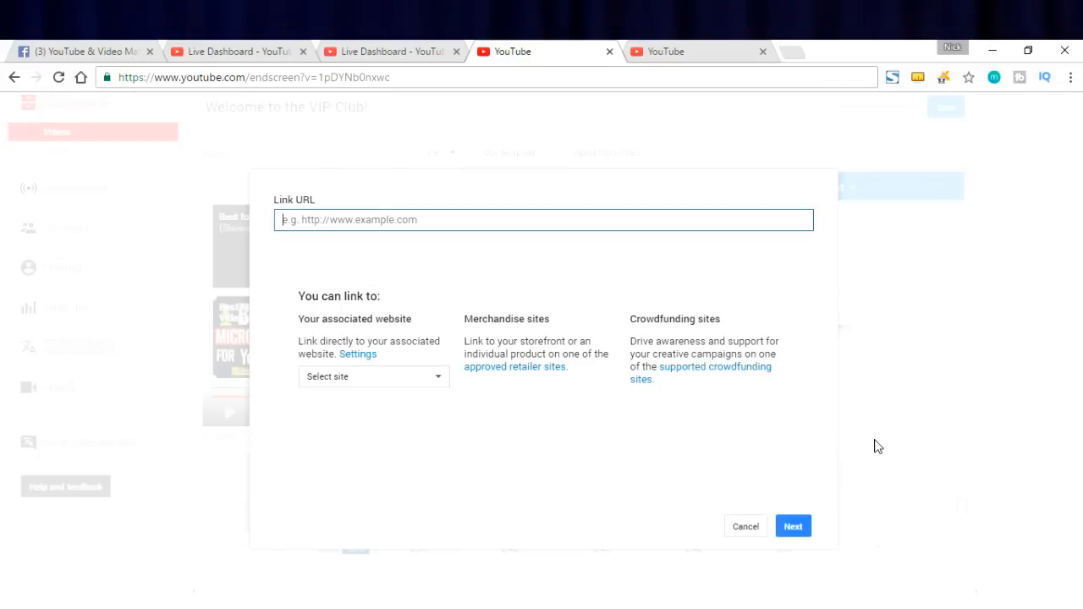
pyautogui.click(364, 378)
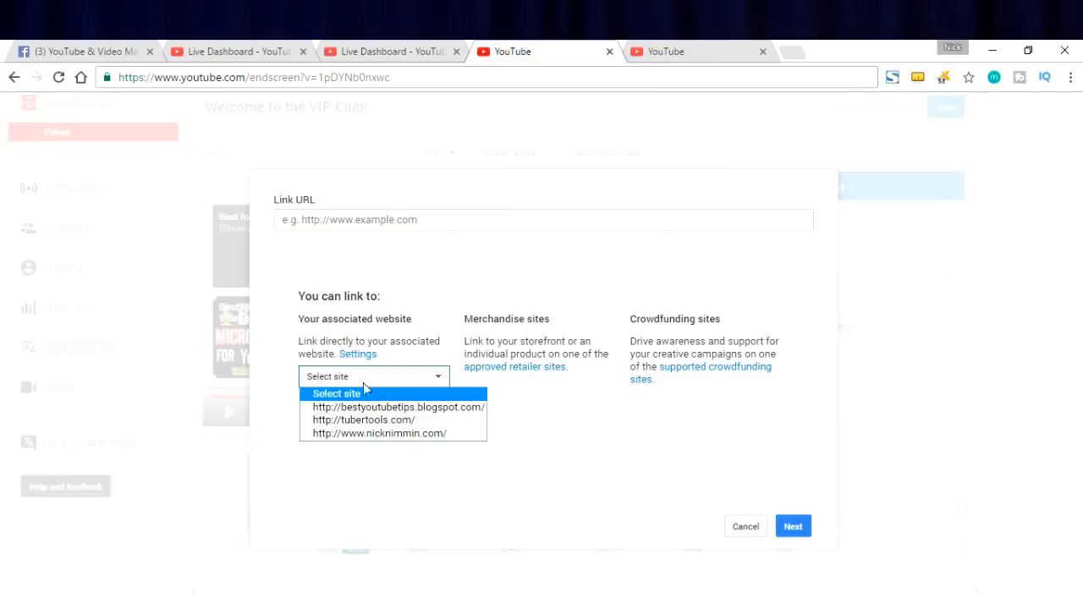
pyautogui.click(369, 426)
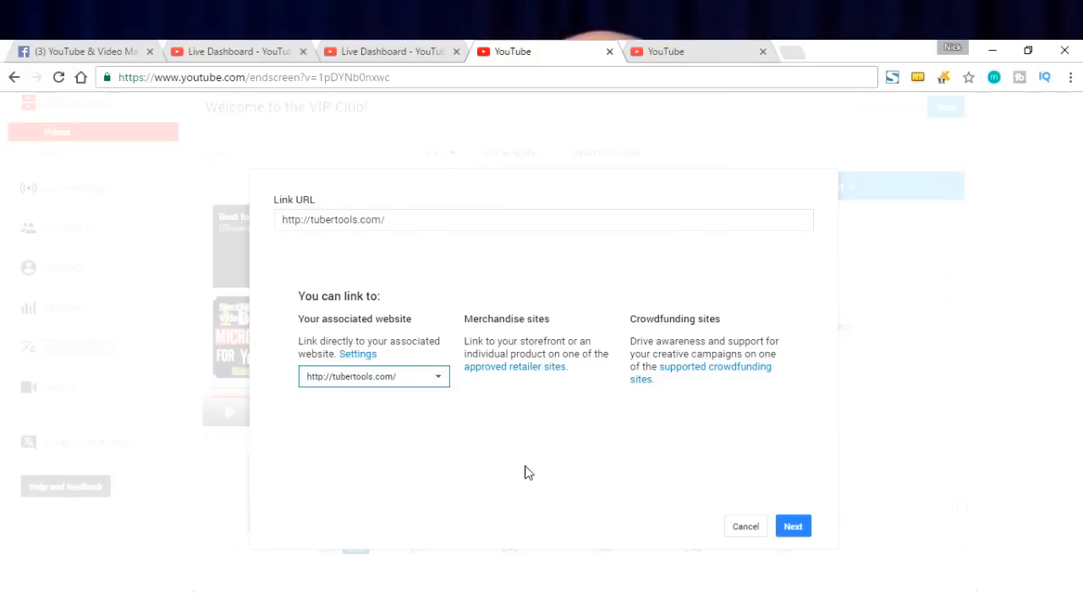
pyautogui.click(792, 528)
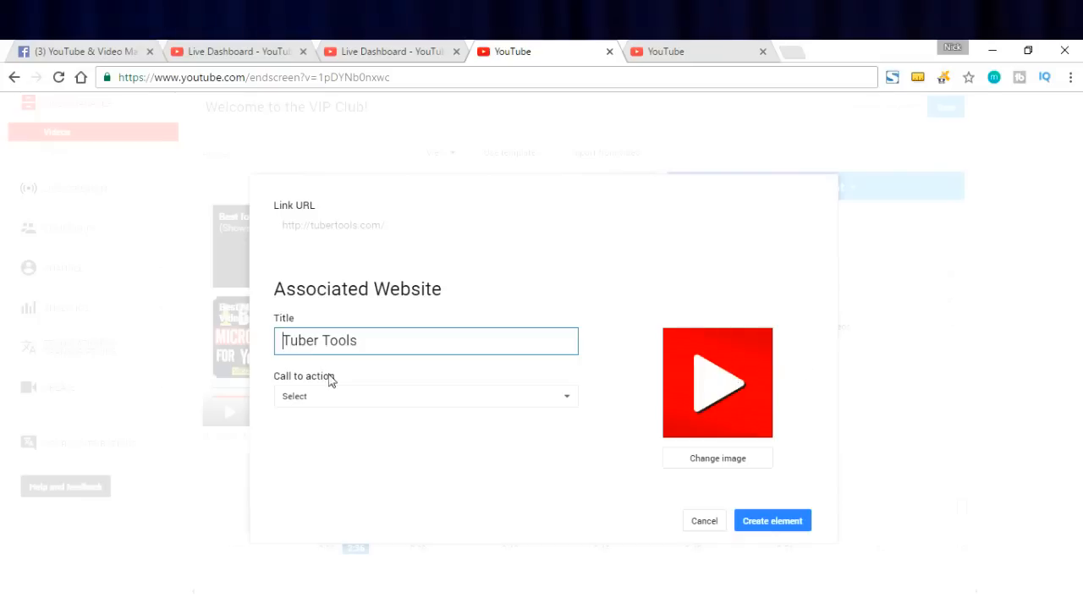
# - Set the Tuber Tools link's call to action to "Shop" and create the element
pyautogui.click(338, 396)
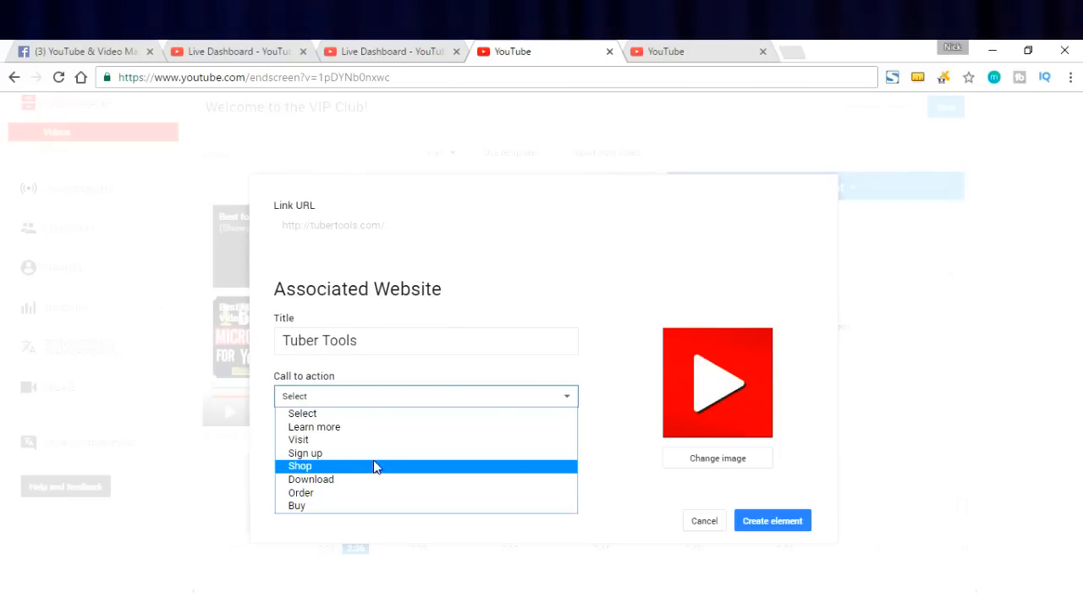
pyautogui.click(627, 449)
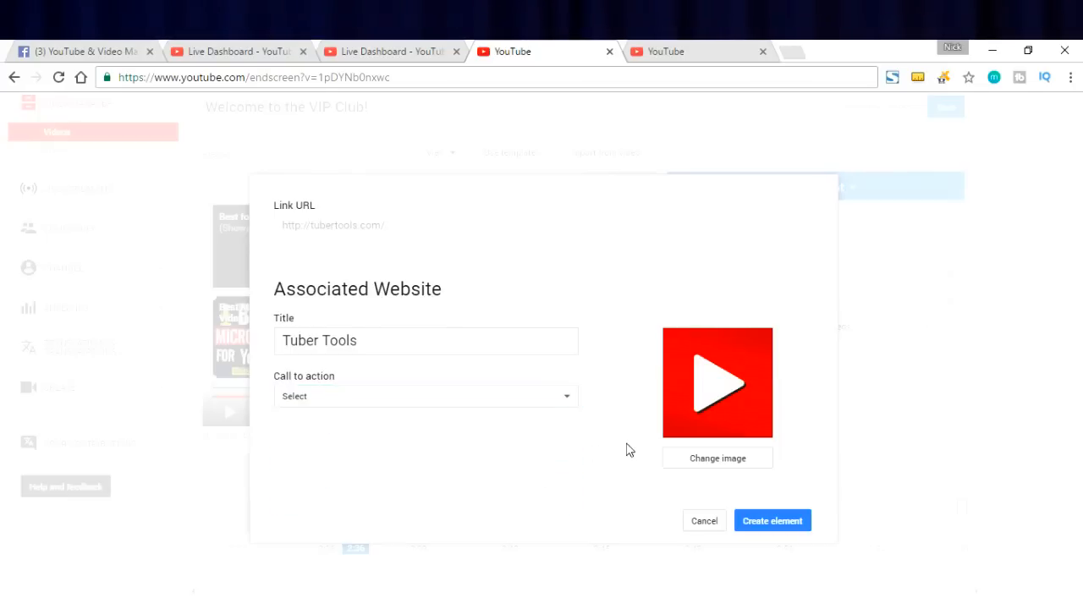
pyautogui.click(775, 523)
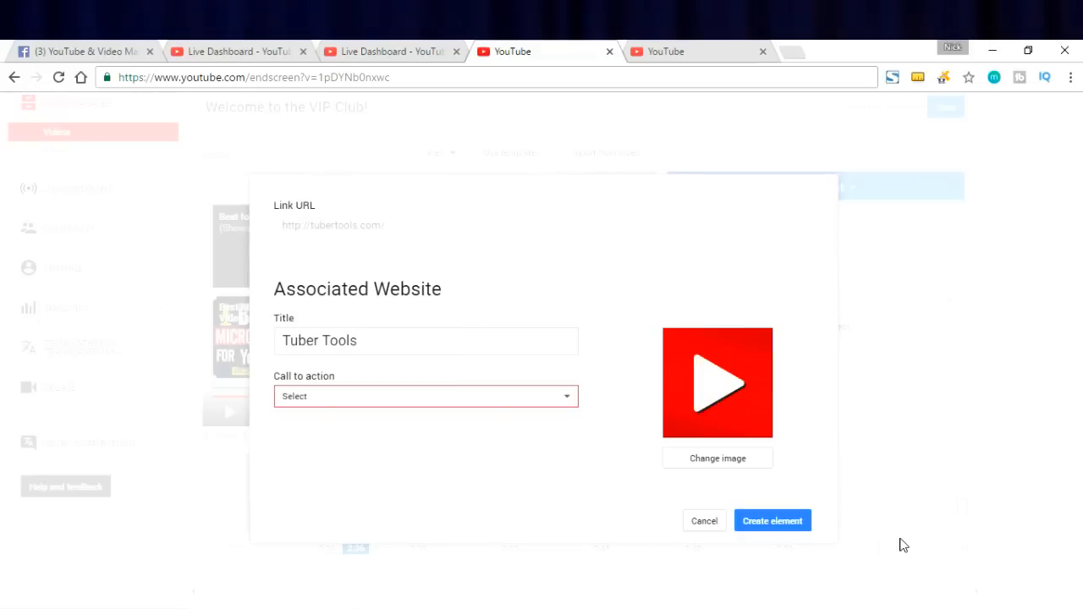
pyautogui.click(356, 399)
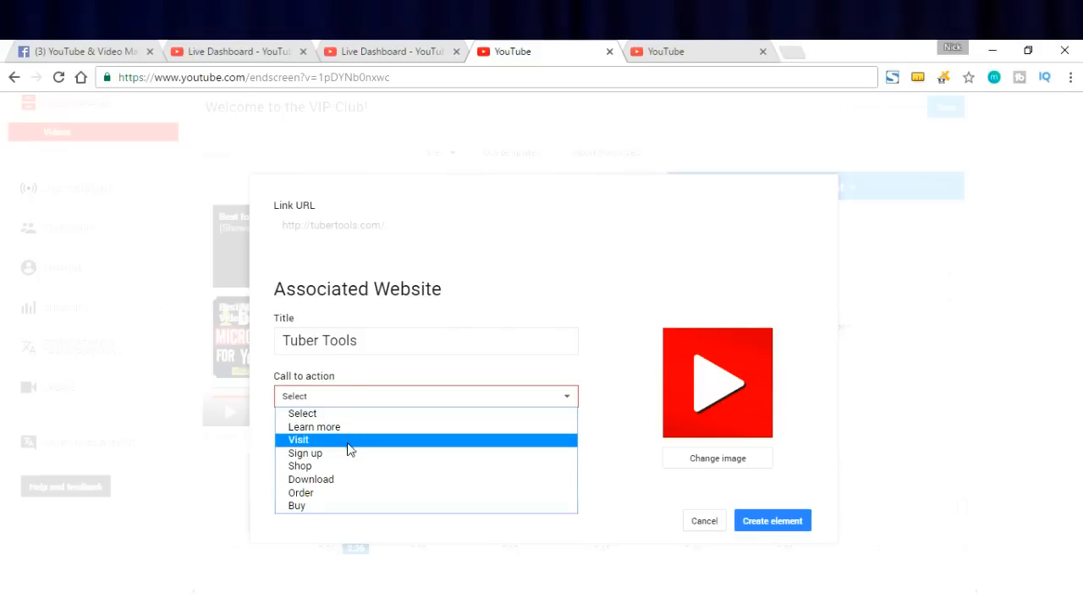
pyautogui.click(351, 466)
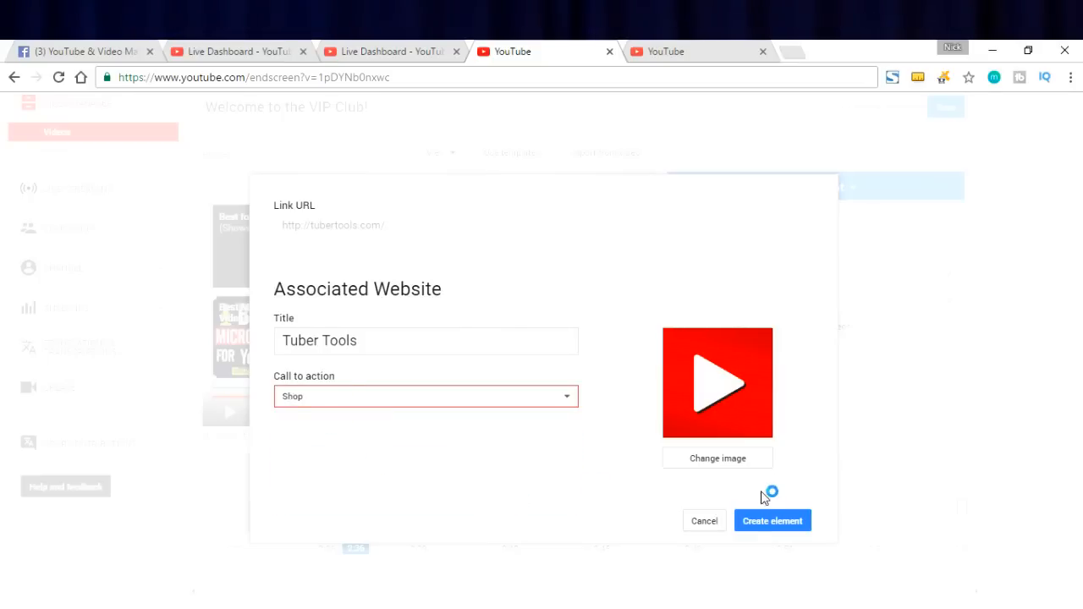
pyautogui.click(764, 523)
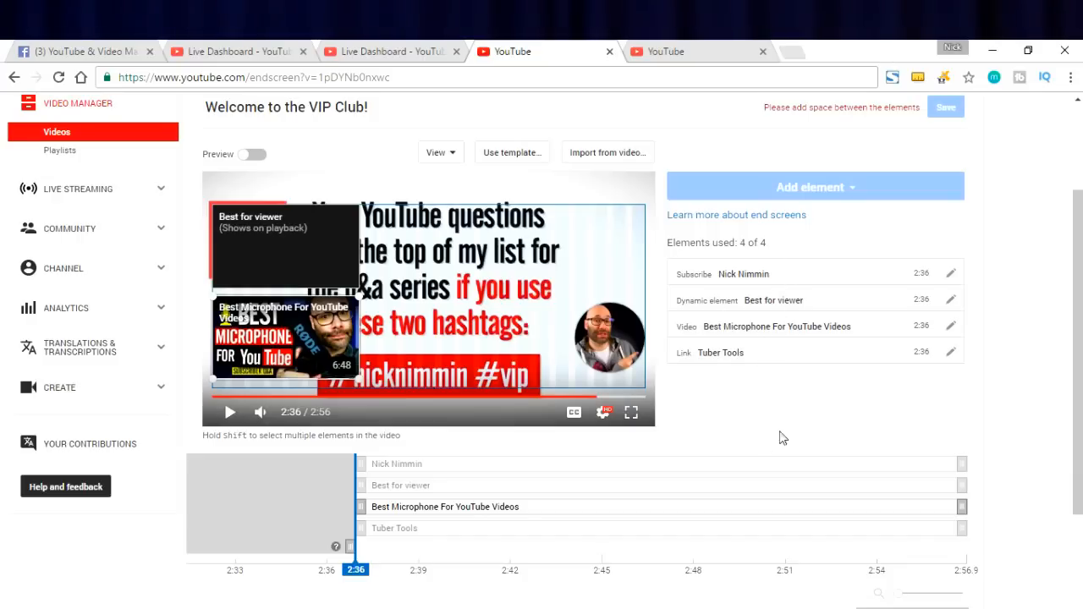
# - Place the Tuber Tools link element directly above the subscribe circle, and look at the option to import an end screen from another video
pyautogui.click(771, 361)
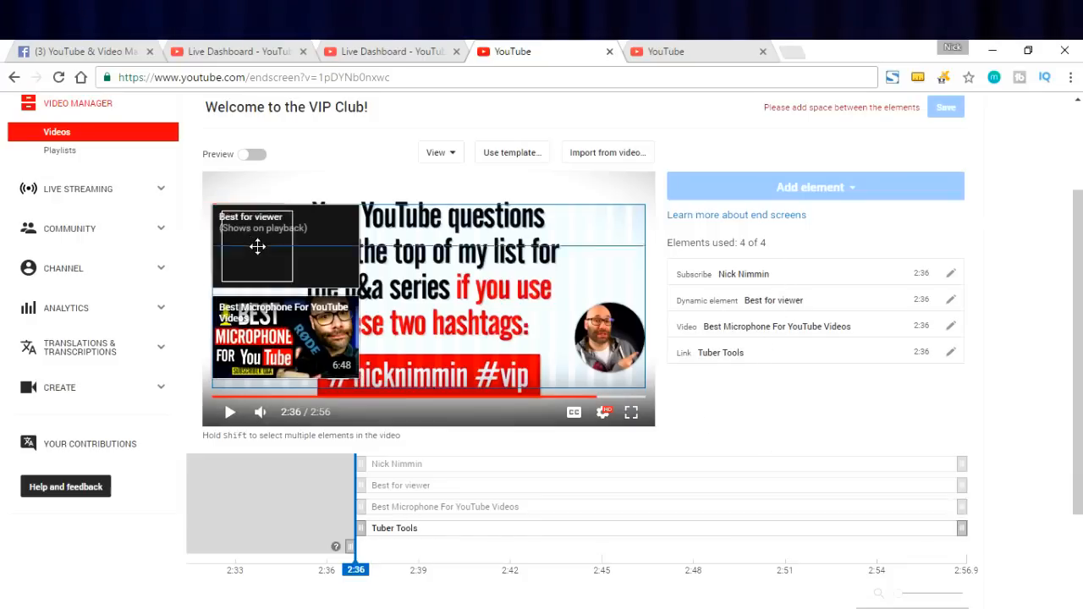
pyautogui.moveTo(257, 246); pyautogui.dragTo(607, 241)
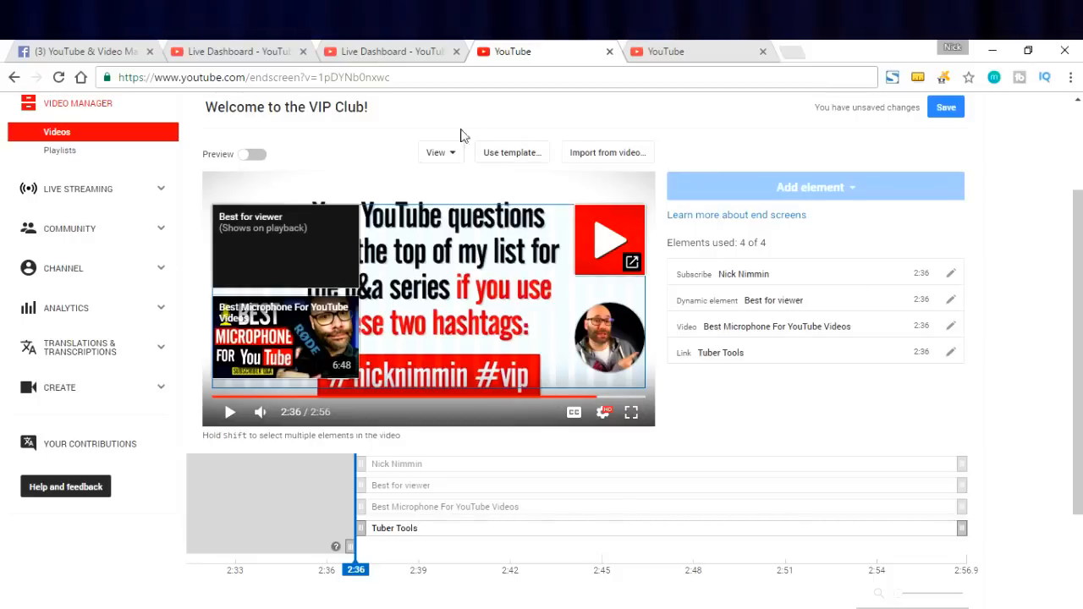
pyautogui.click(581, 157)
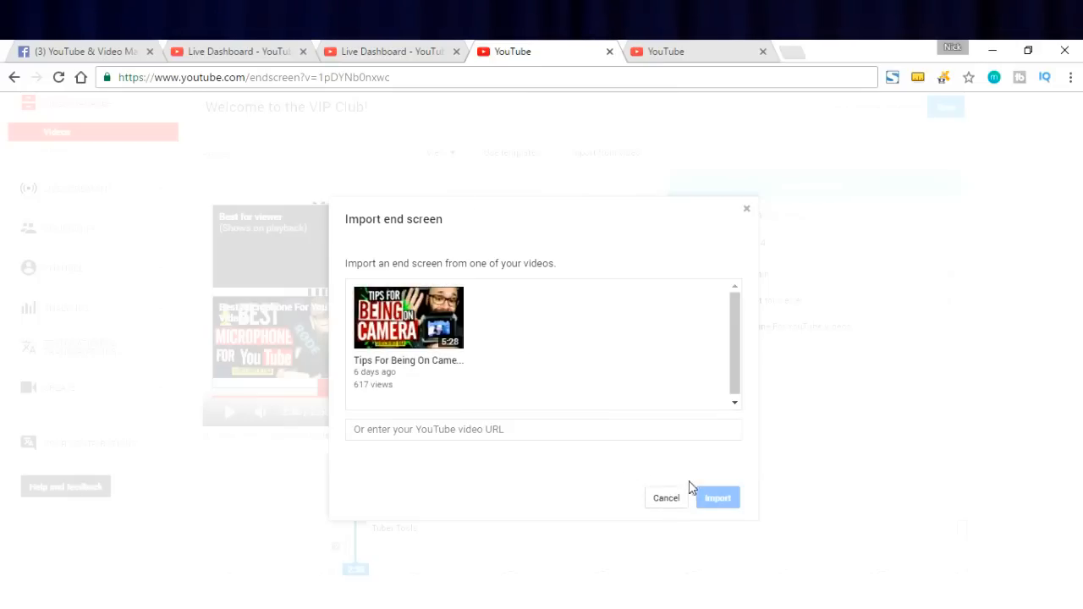
pyautogui.click(672, 504)
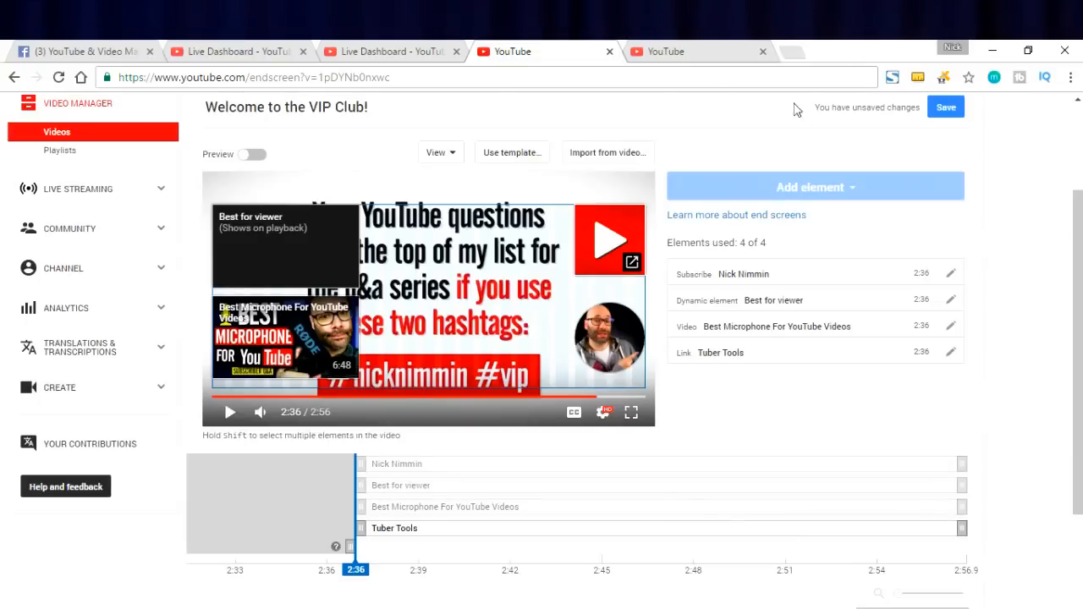
# - Preview the end screen, pause playback at 2:47, and examine the expanded cards of the subscribe and Tuber Tools elements
pyautogui.click(251, 156)
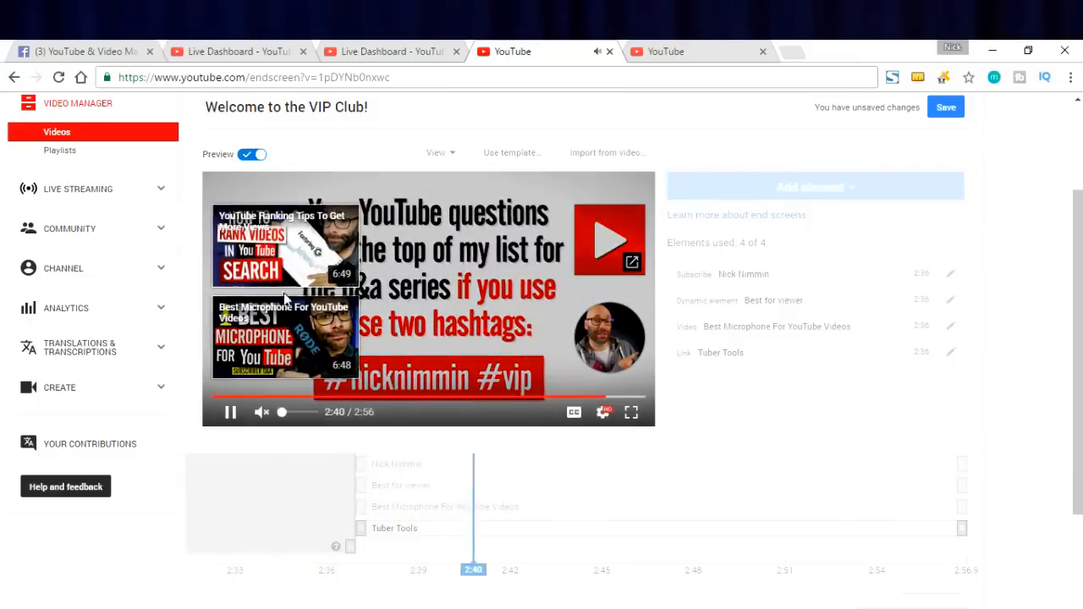
pyautogui.moveTo(640, 348)
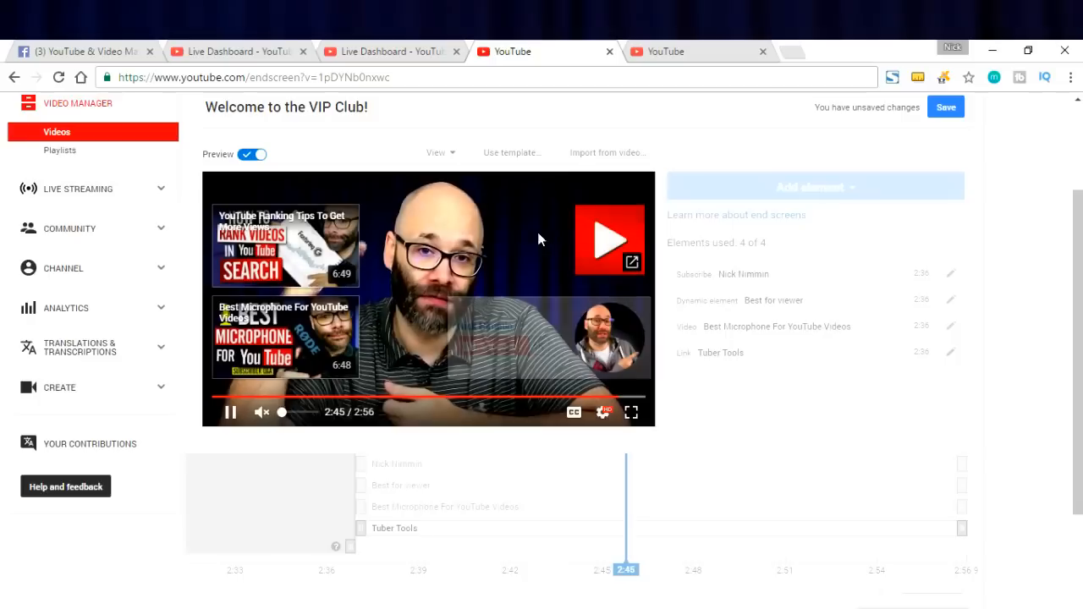
pyautogui.click(236, 412)
pyautogui.moveTo(601, 342)
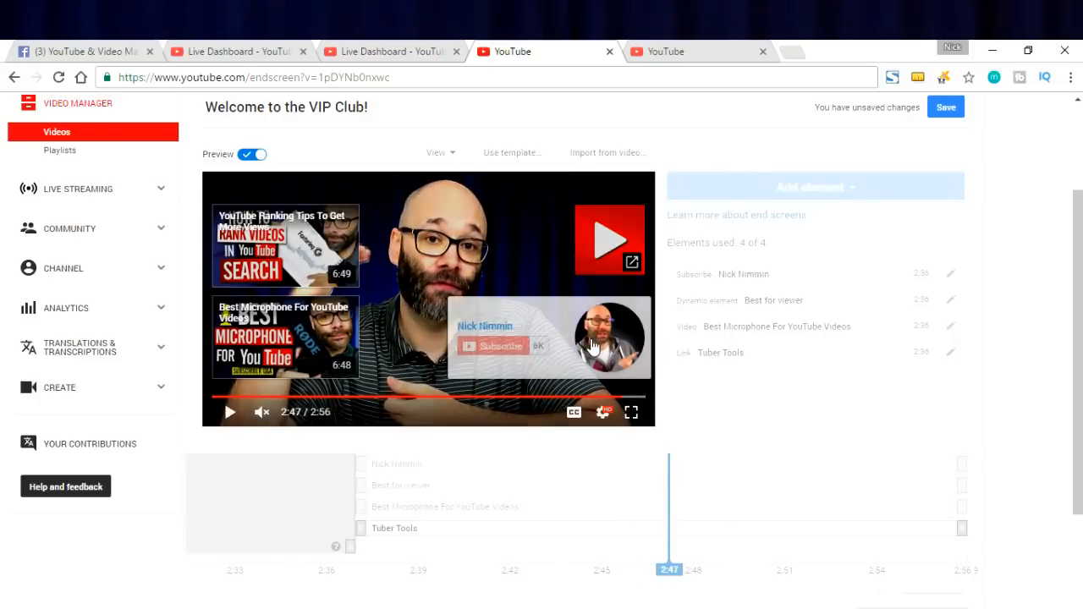
pyautogui.moveTo(618, 244)
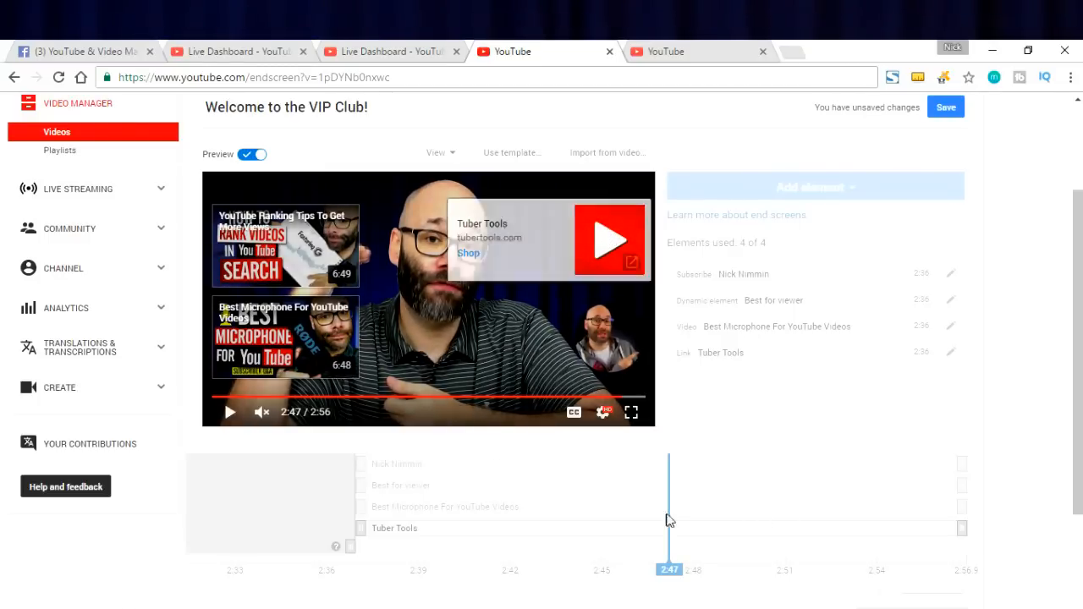
# - Switch to the OBS window
pyautogui.click(622, 607)
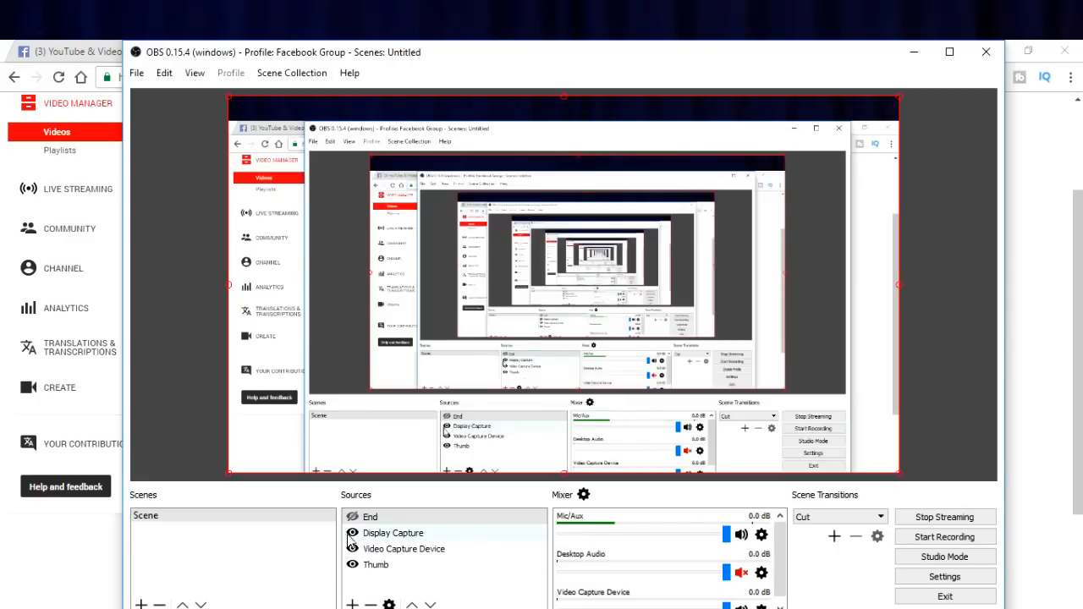